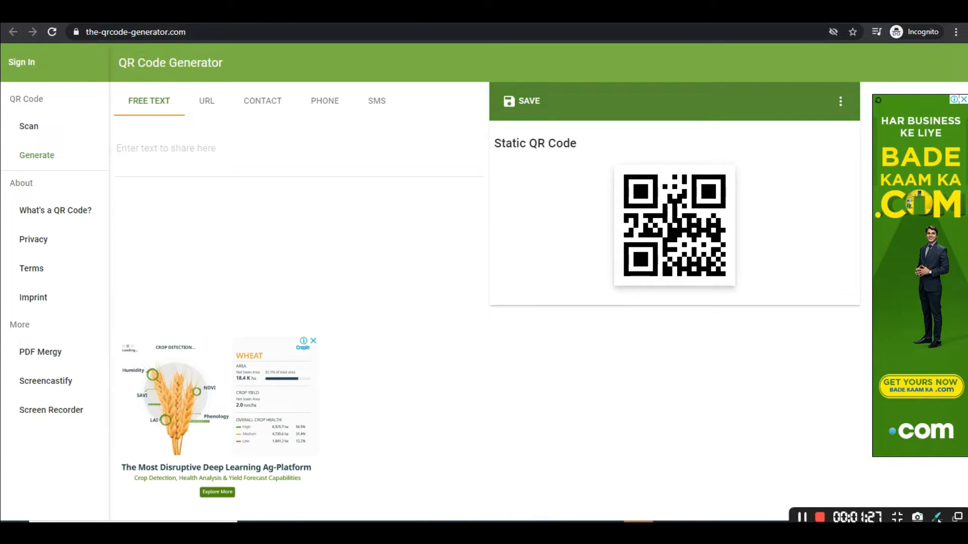
- Point out the FREE TEXT, URL, CONTACT, PHONE and SMS types, then view Google Images for 'wifi connect through qr code'
left_click(959, 265)
left_click_drag(114, 82, 214, 121)
mouse_move(188, 82)
left_mouse_down()
mouse_move(230, 113)
mouse_move(406, 108)
left_mouse_up()
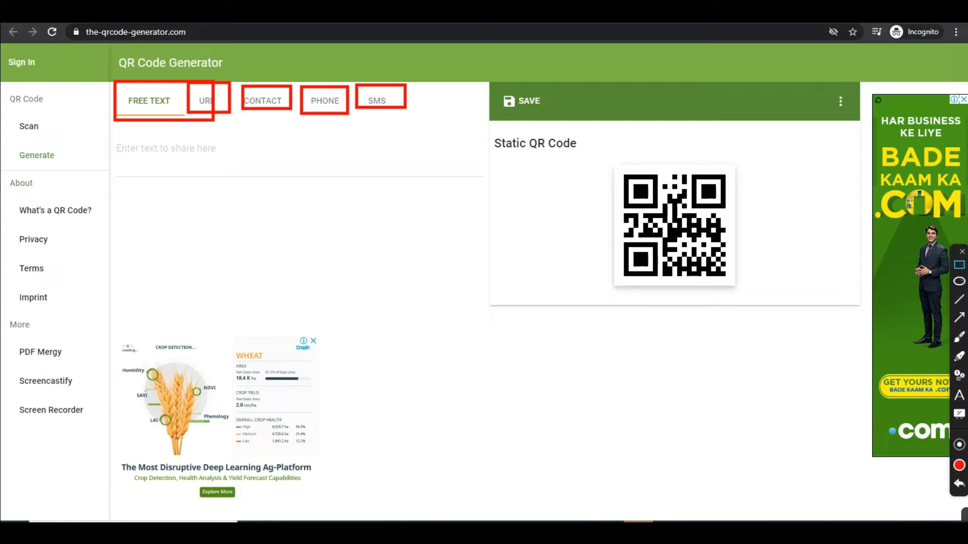
left_click(961, 253)
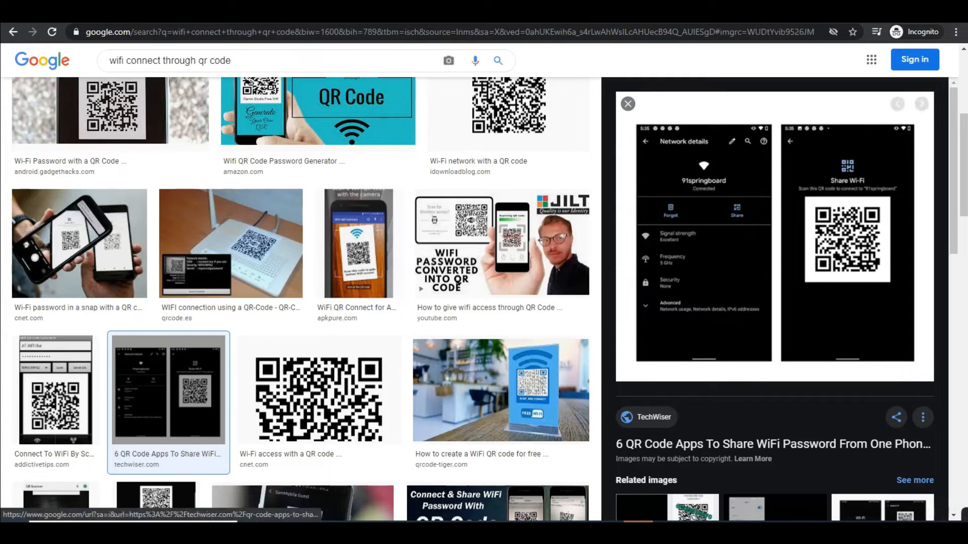
- Inspect the Share Wi-Fi QR example image, then go back to the generator's empty free-text field
left_click(934, 518)
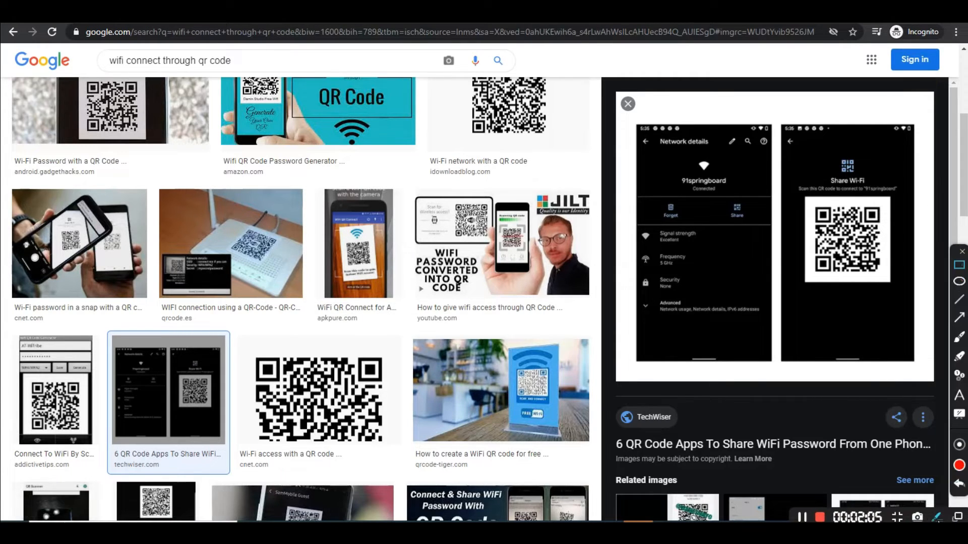
left_click_drag(620, 112, 930, 377)
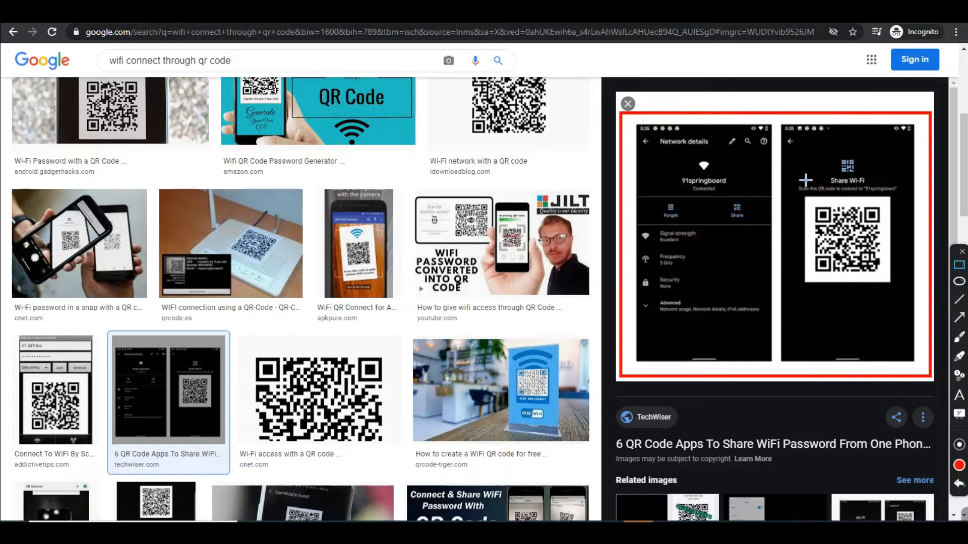
mouse_move(797, 140)
left_mouse_down()
mouse_move(824, 195)
mouse_move(913, 300)
mouse_move(905, 294)
left_mouse_up()
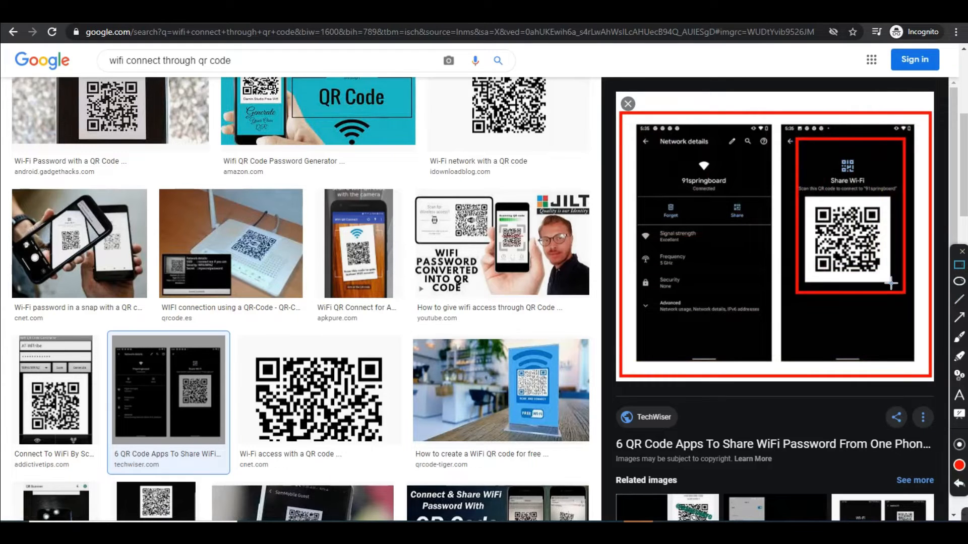
mouse_move(807, 200)
left_mouse_down()
mouse_move(900, 280)
mouse_move(886, 278)
left_mouse_up()
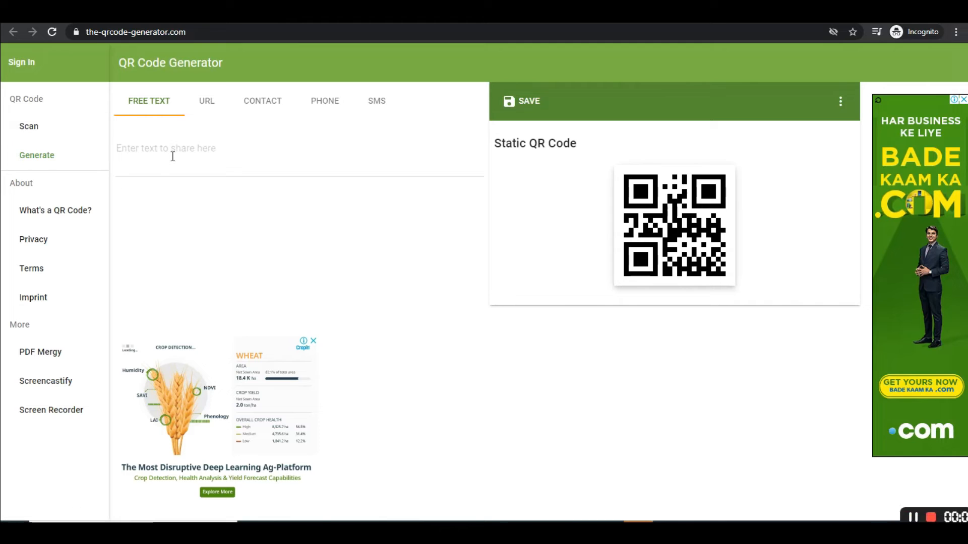
left_click(173, 156)
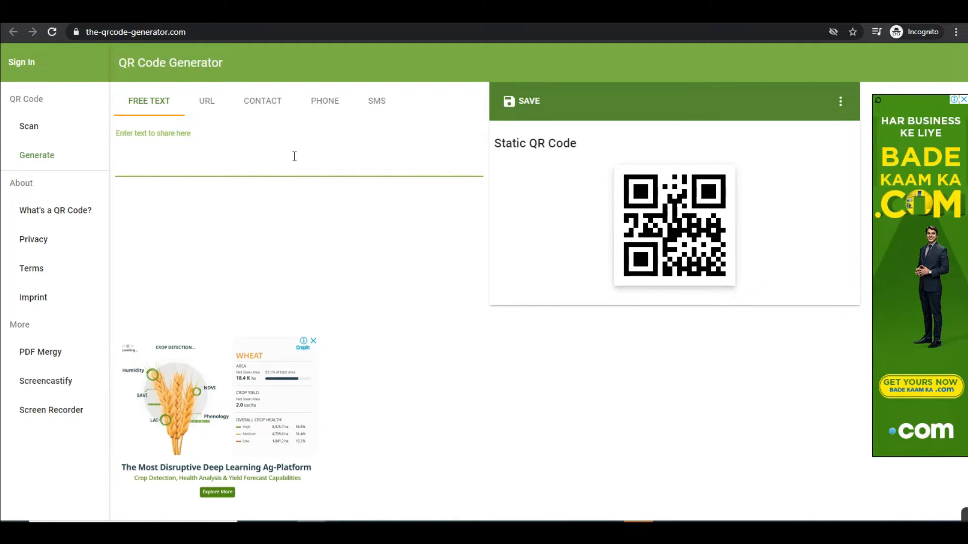
- Paste the product details (Product Name: Power, Qty 1, Size 5mm x 5mm, Address: Mumbai) and review them
type("Product Name: Power Qty: 1 Size: 5mm x 5mm Address: Mumbai")
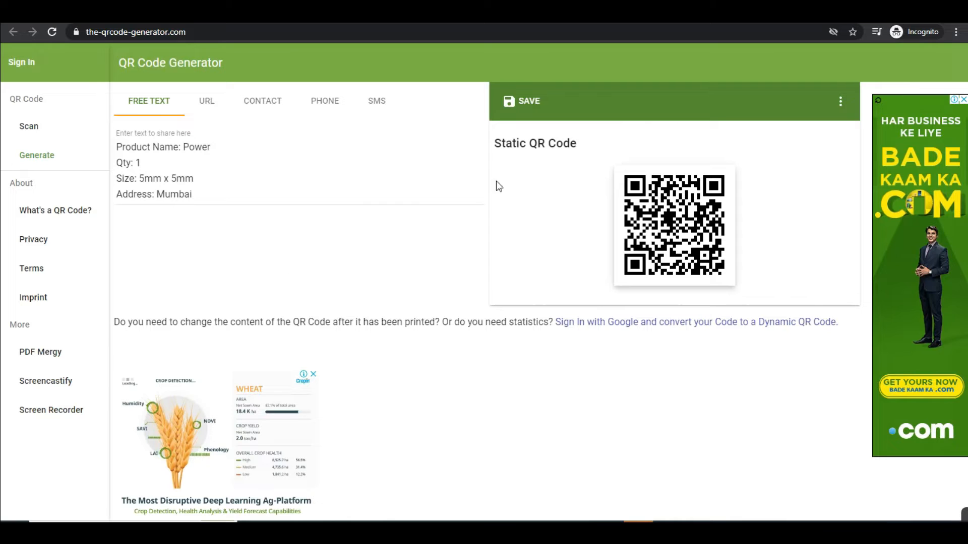
left_click_drag(117, 147, 242, 142)
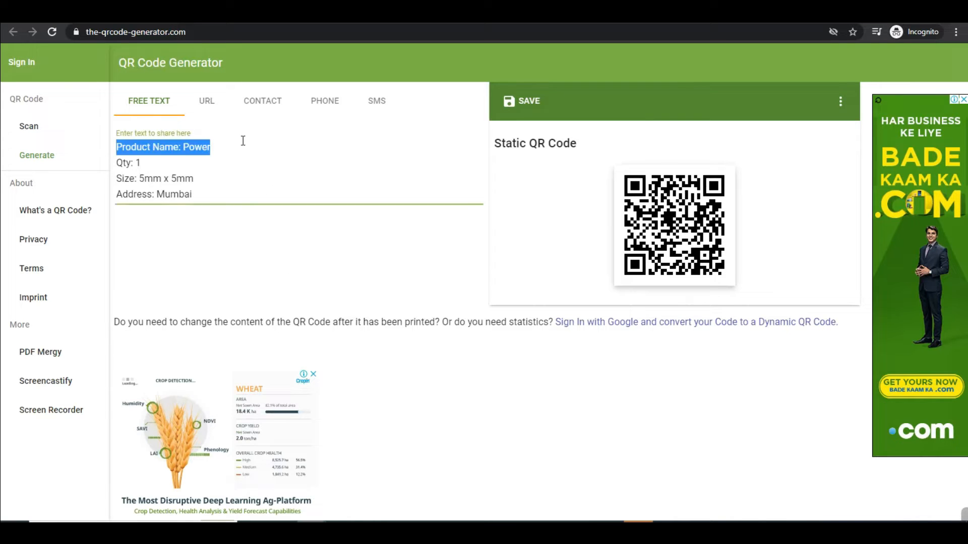
left_click(157, 165)
left_click_drag(121, 179, 368, 194)
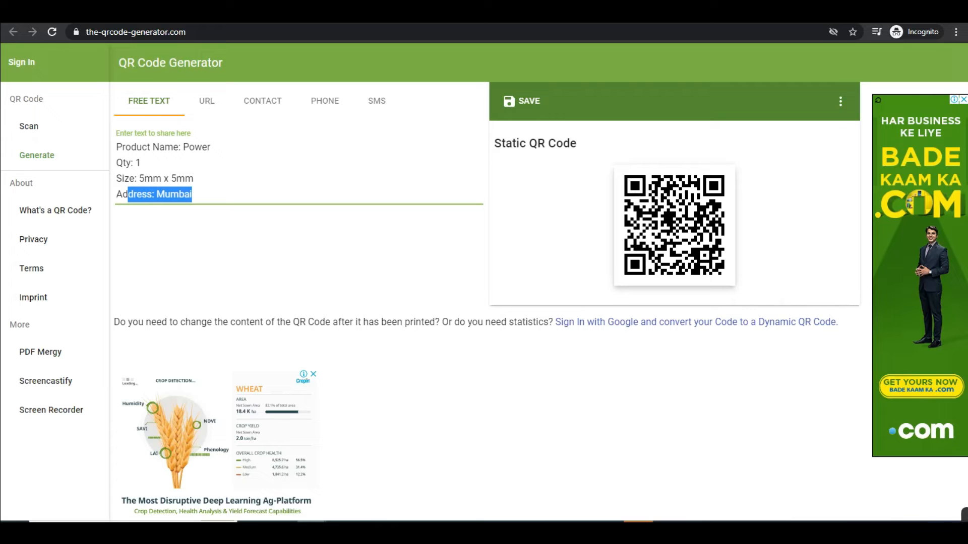
left_click(937, 517)
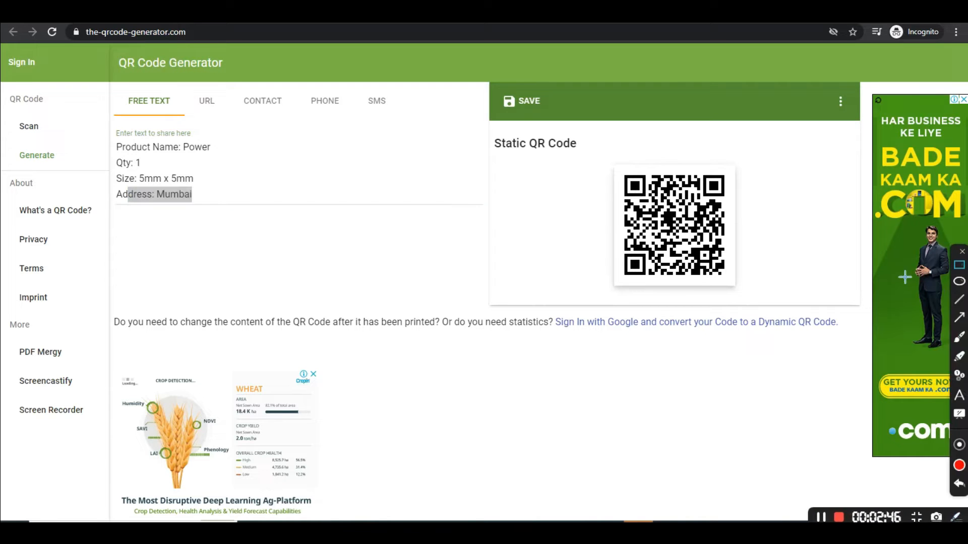
left_click_drag(604, 149, 766, 295)
mouse_move(106, 125)
left_mouse_down()
mouse_move(158, 165)
mouse_move(266, 219)
left_mouse_up()
mouse_move(110, 139)
left_mouse_down()
mouse_move(255, 216)
mouse_move(241, 202)
left_mouse_up()
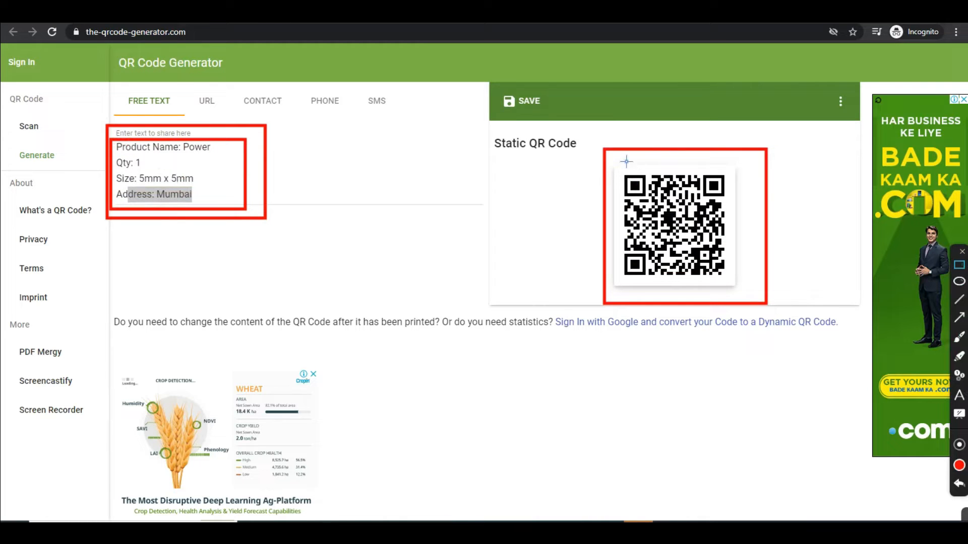
left_click_drag(608, 160, 740, 285)
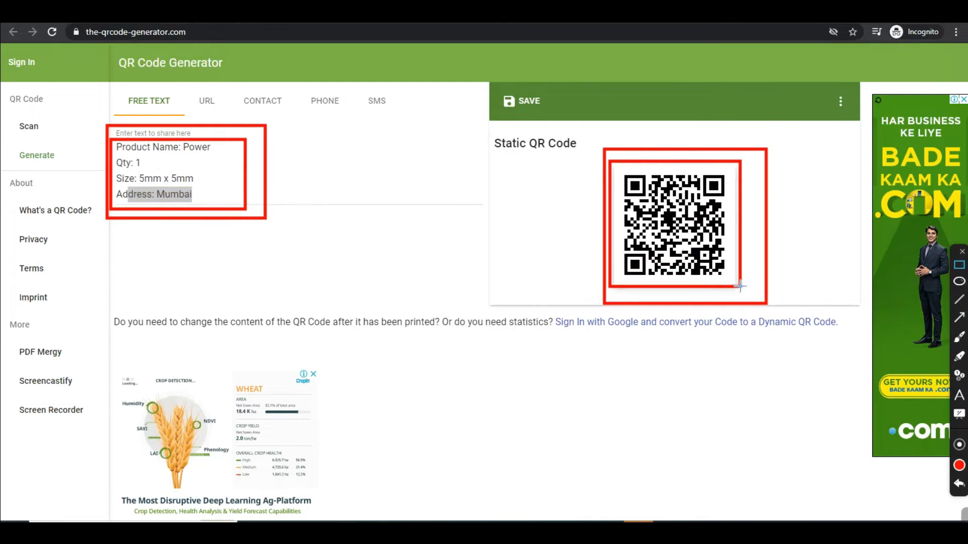
left_click_drag(625, 170, 728, 278)
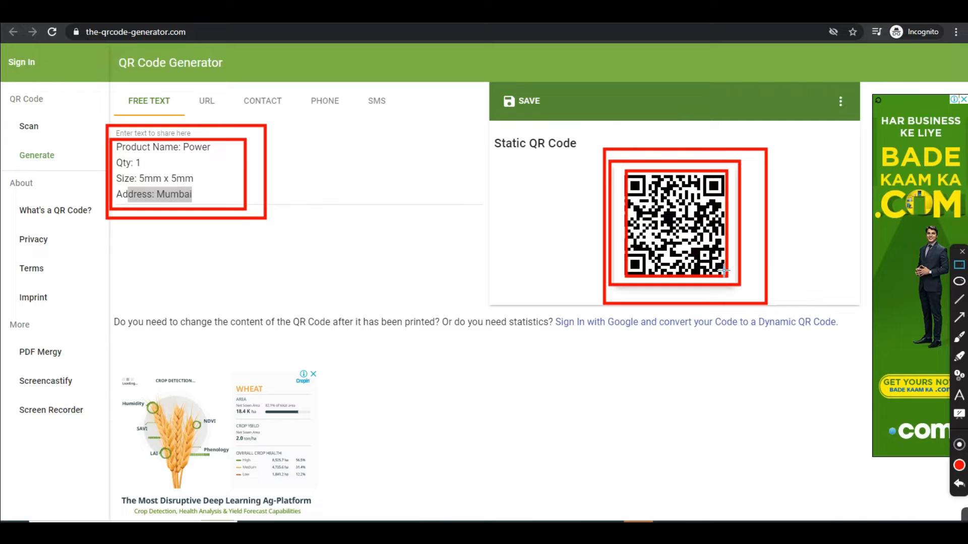
left_click(962, 251)
- Add a new line 'Sending Location: Gujarat' below the Address: Mumbai line
left_click(256, 194)
key("Return")
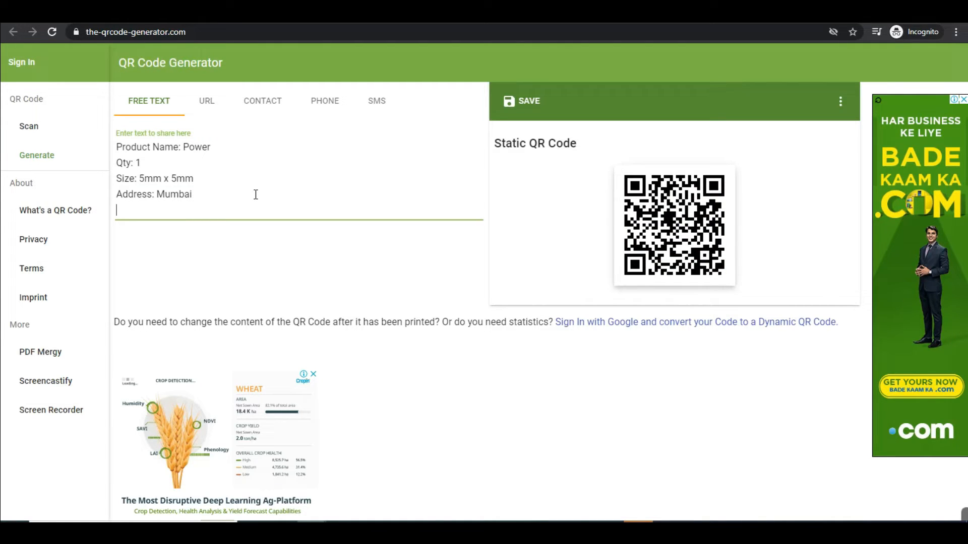
type("S")
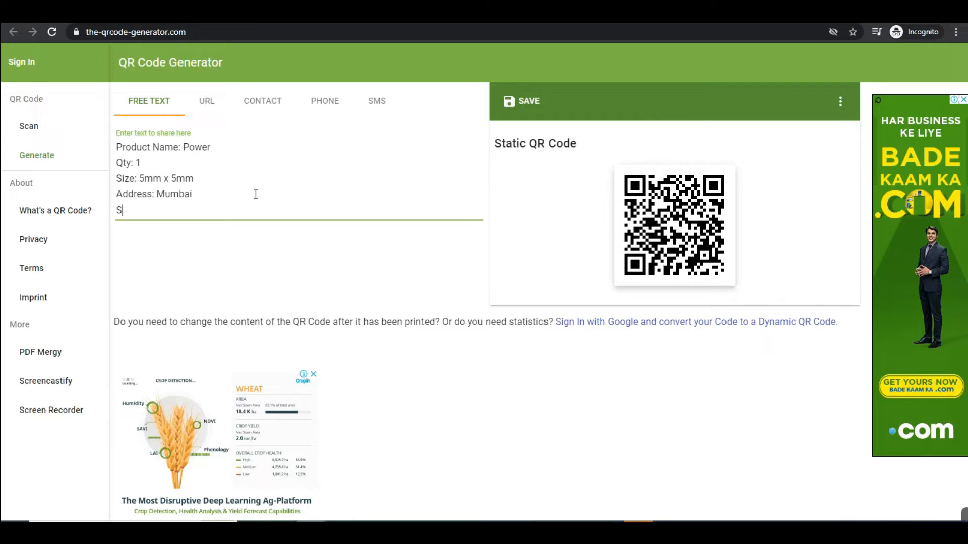
type("ending Lo")
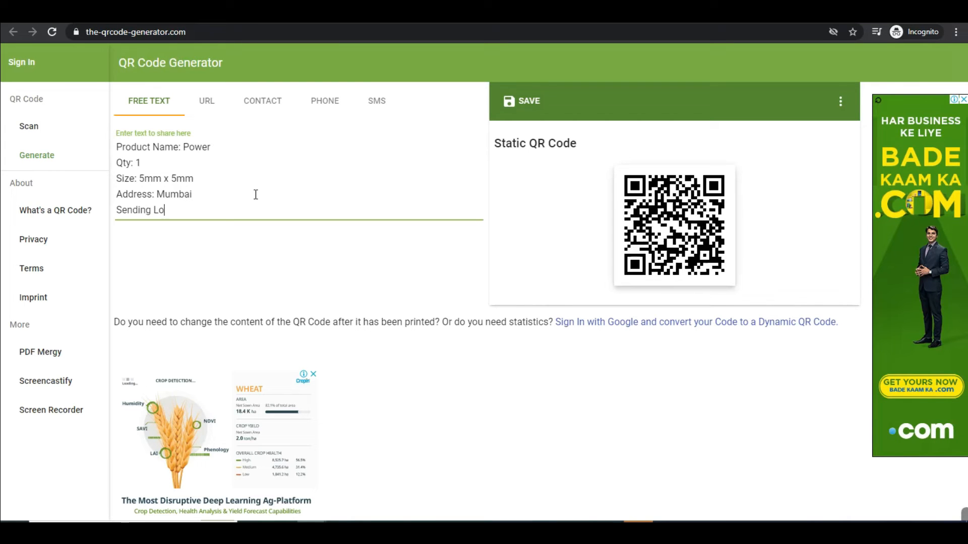
type("cation: Gujarat")
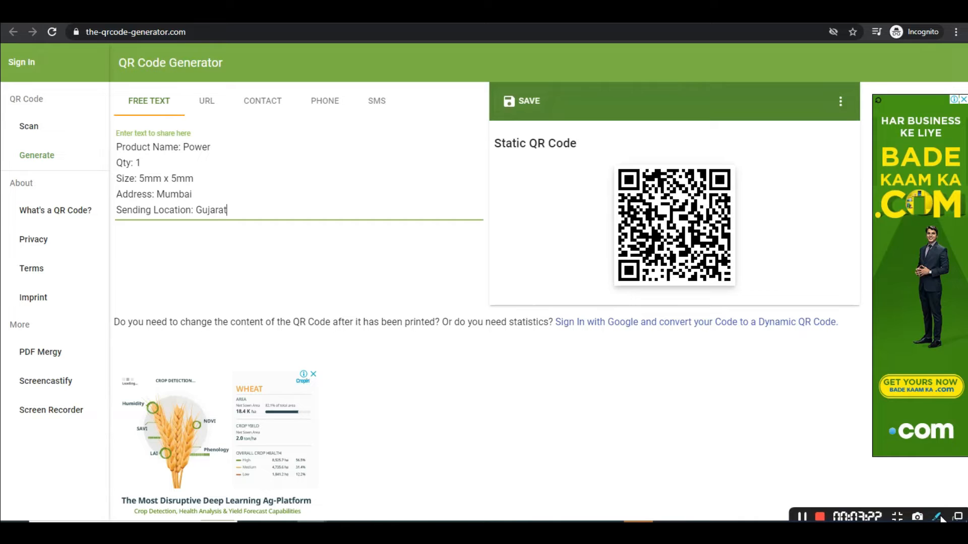
left_click(942, 517)
- Bring up the QR code save options and name the file 'qr code'
left_click_drag(495, 86, 561, 119)
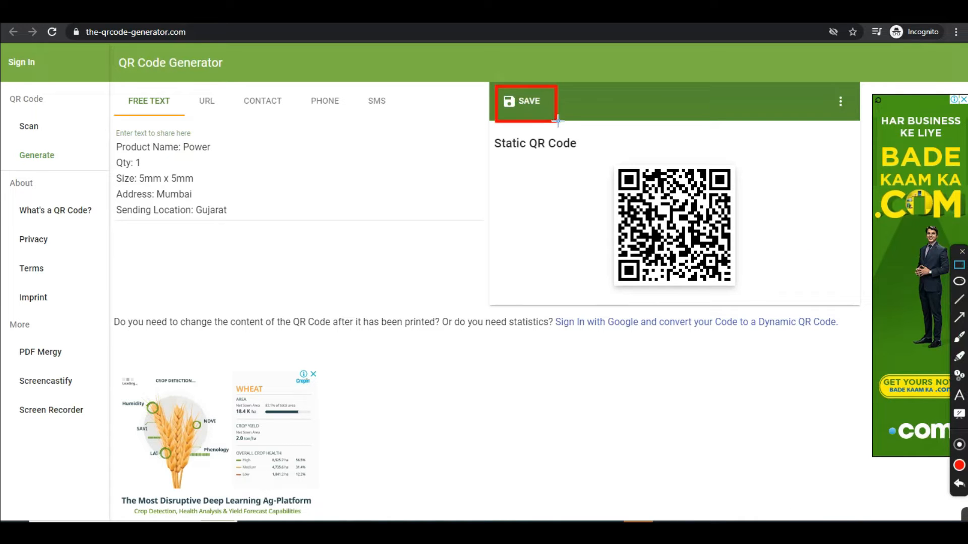
left_click(962, 251)
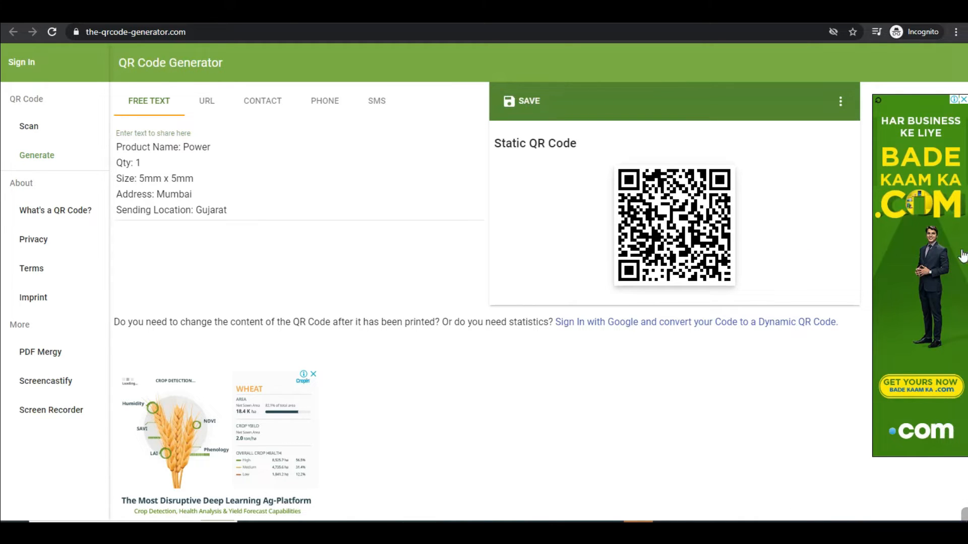
left_click(521, 101)
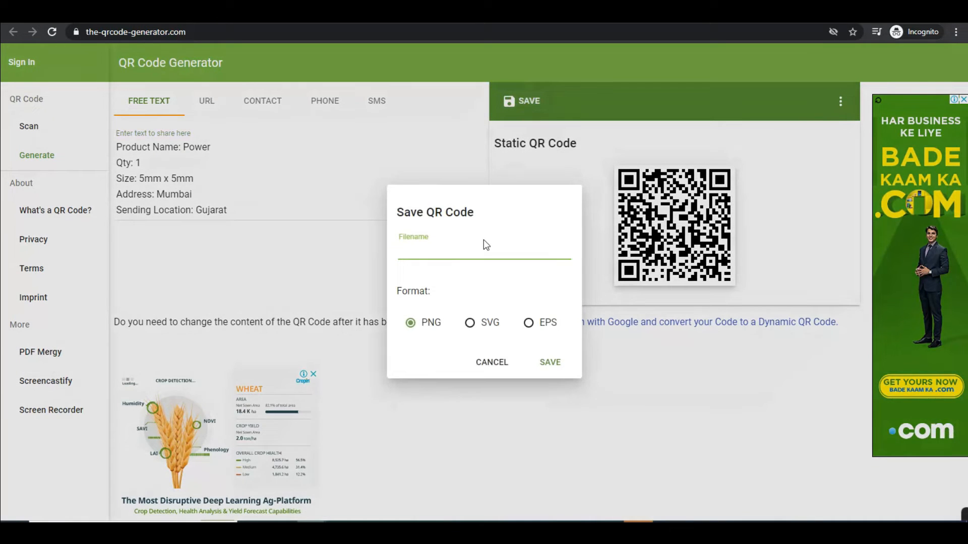
type("qr code")
- Choose SVG format and save 'qr code.svg' to the Desktop
left_click(411, 328)
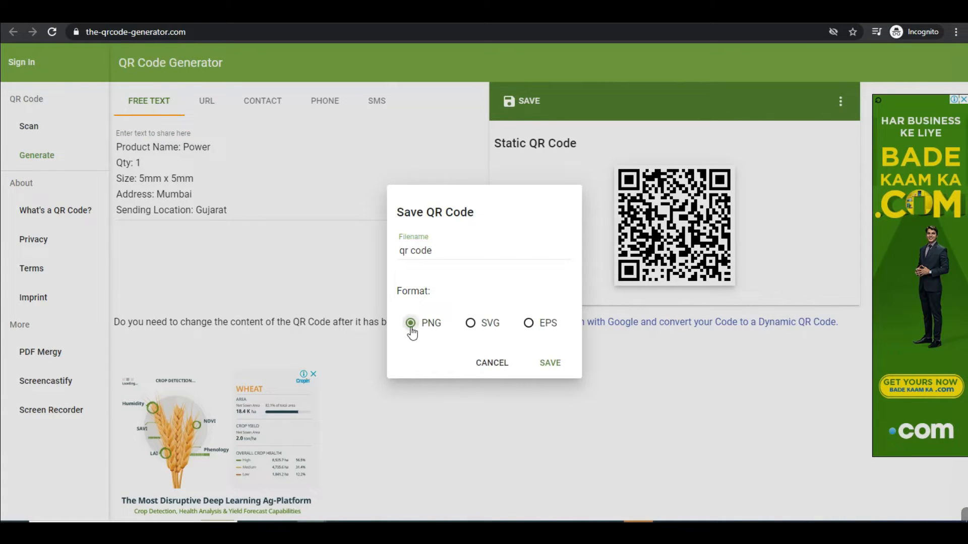
left_click(470, 324)
left_click(527, 325)
left_click(472, 326)
left_click(529, 323)
left_click(470, 323)
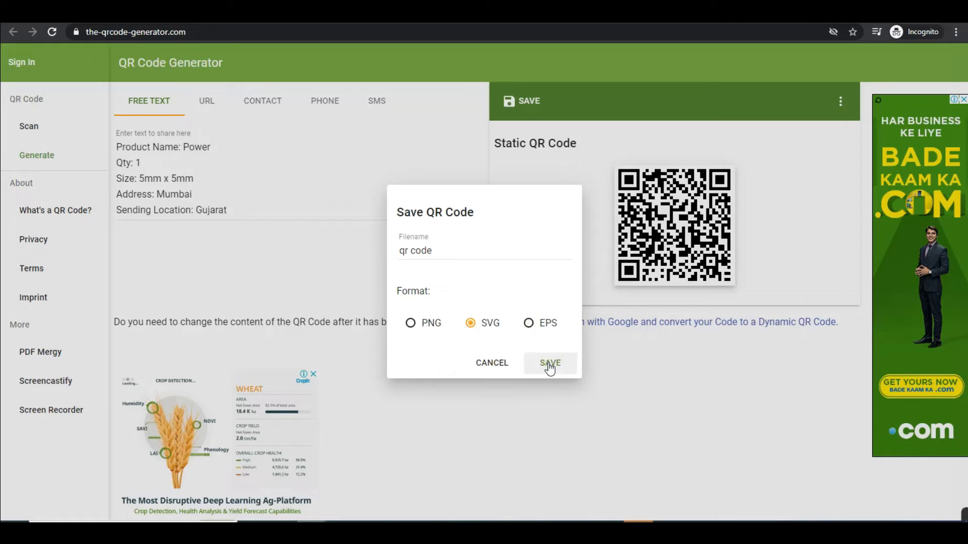
left_click(550, 363)
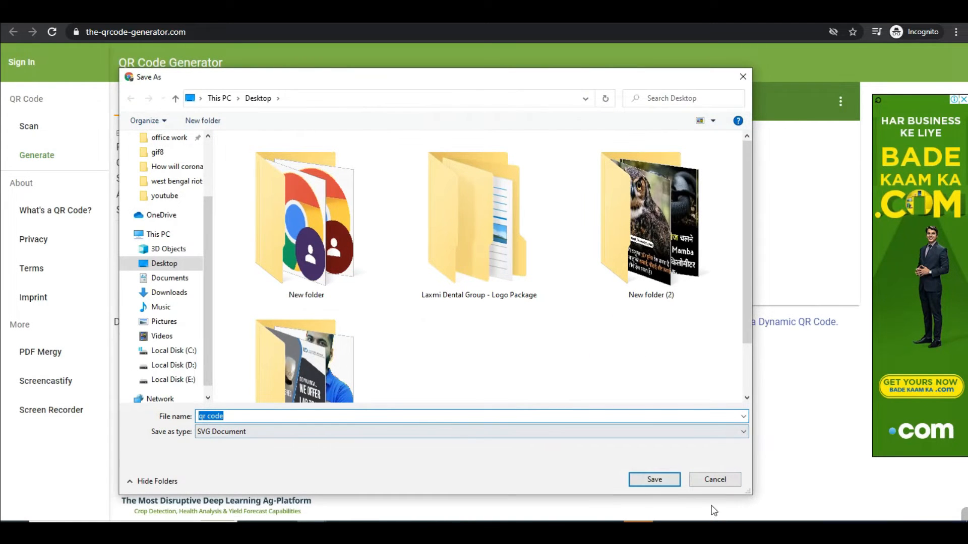
left_click(667, 483)
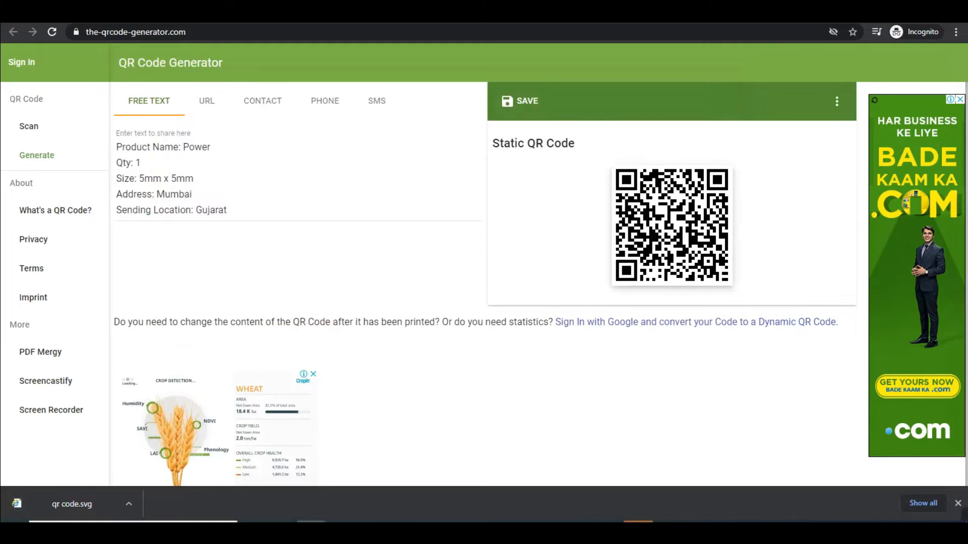
mouse_move(99, 137)
left_mouse_down()
mouse_move(171, 191)
mouse_move(250, 227)
left_mouse_up()
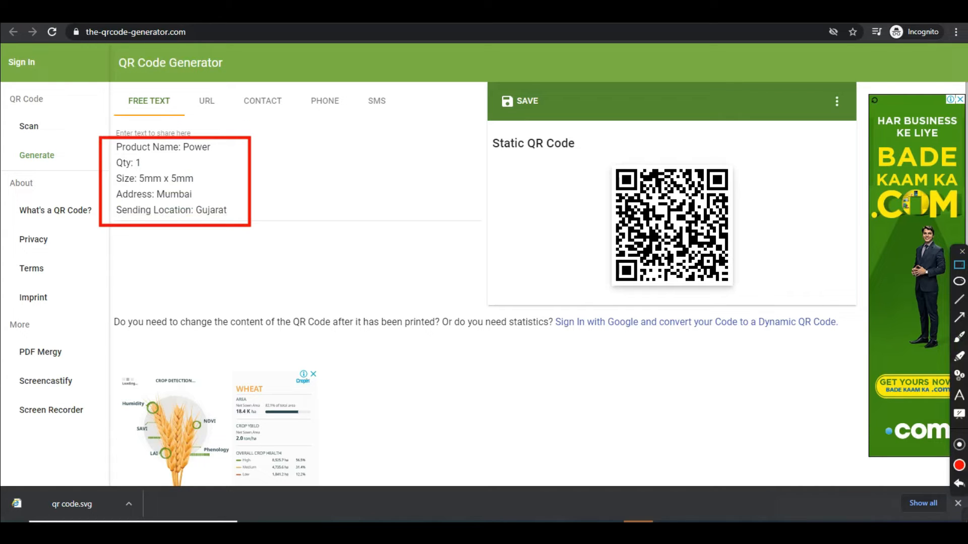
- Switch to the URL type and paste the Facebook page's web address into Enter URL
left_click(961, 252)
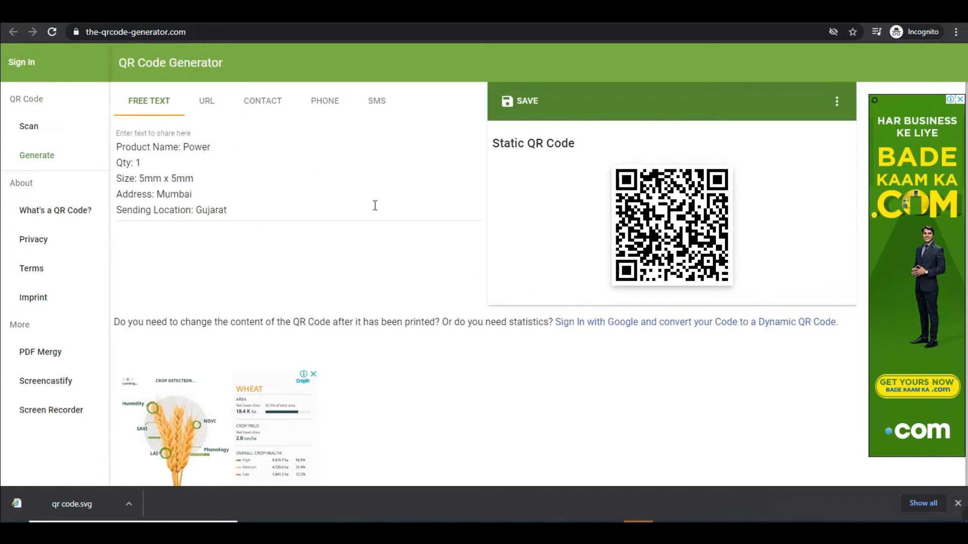
left_click(207, 102)
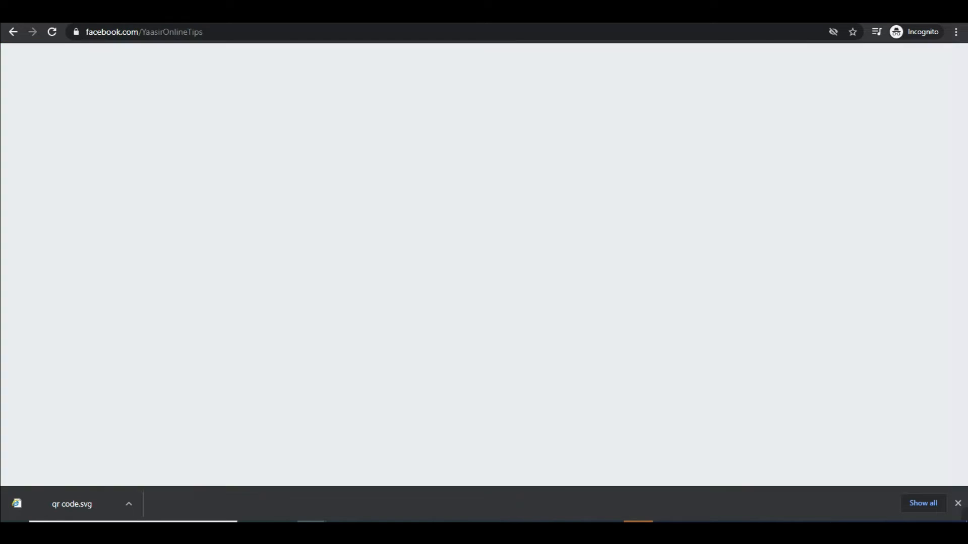
left_click(369, 33)
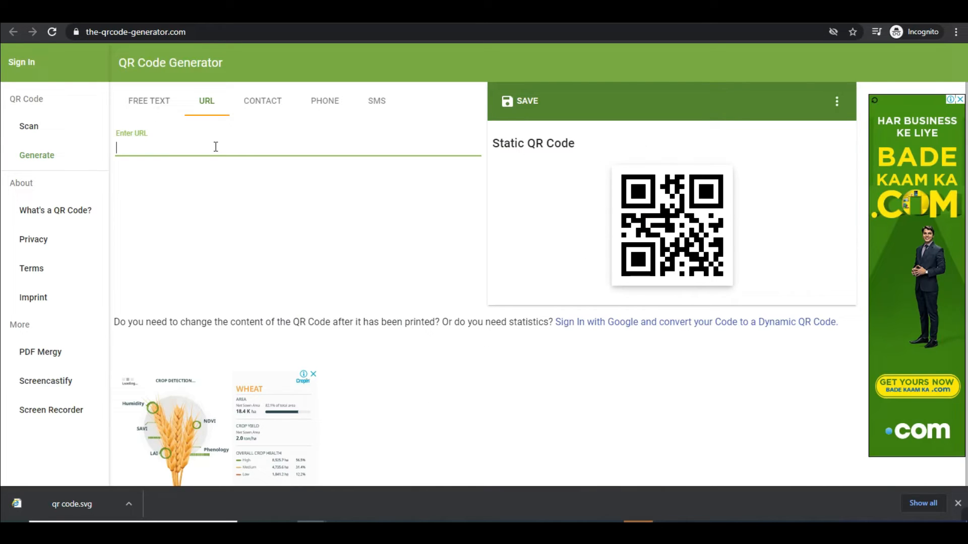
type("https://www.facebook.com/YaasirOnlineTips")
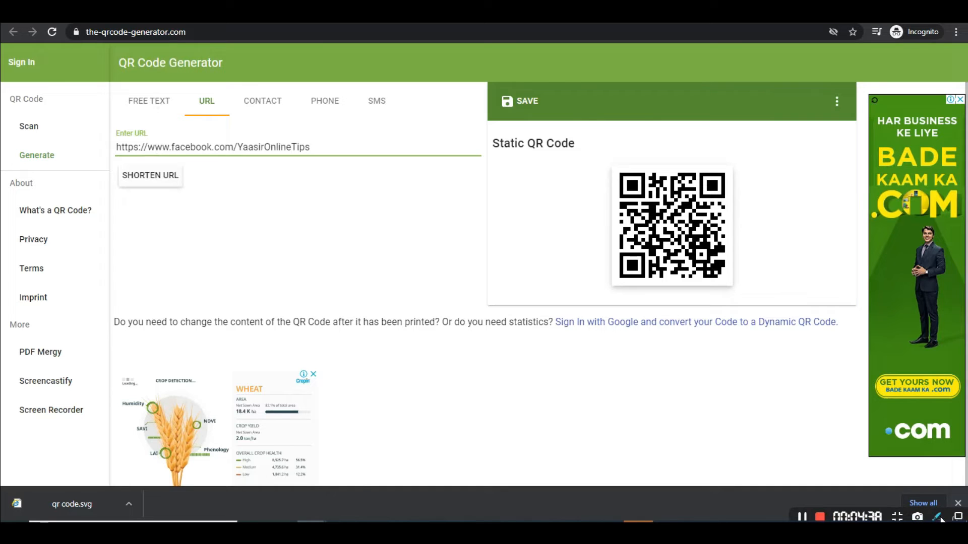
- Review the static QR code generated for the Facebook URL, then bring up the Contact form
left_click(937, 517)
left_click_drag(597, 158, 751, 303)
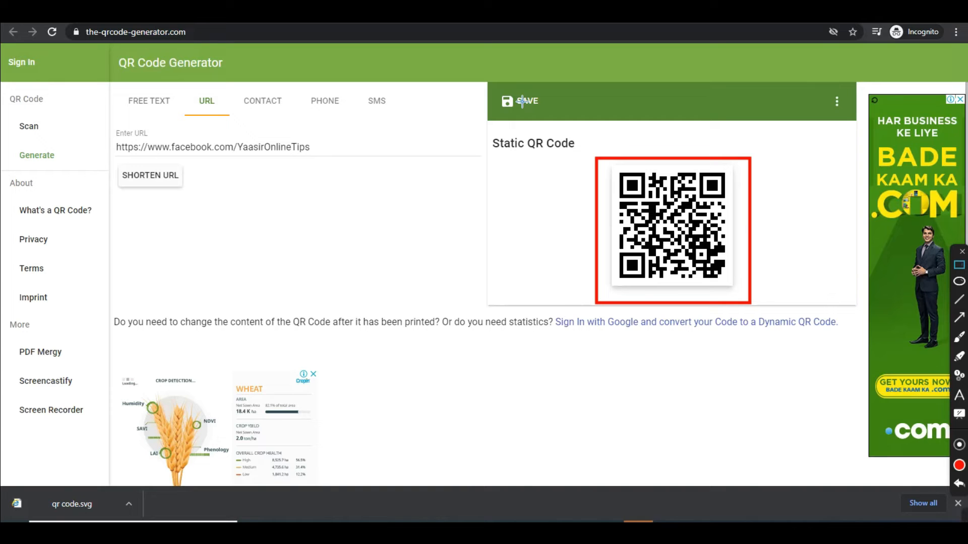
mouse_move(740, 291)
left_mouse_down()
mouse_move(596, 176)
mouse_move(610, 164)
left_mouse_up()
mouse_move(103, 125)
left_mouse_down()
mouse_move(318, 154)
mouse_move(337, 167)
left_mouse_up()
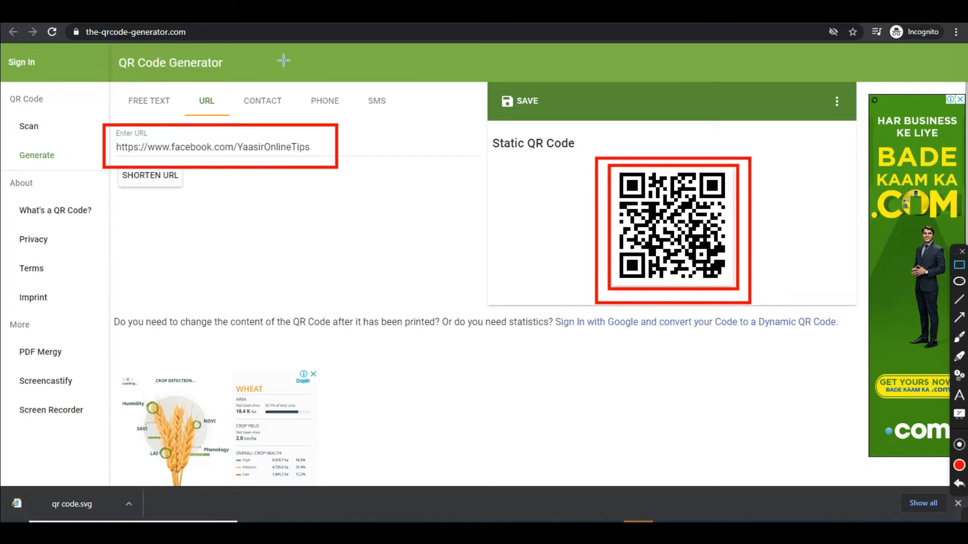
left_click(962, 251)
left_click(270, 100)
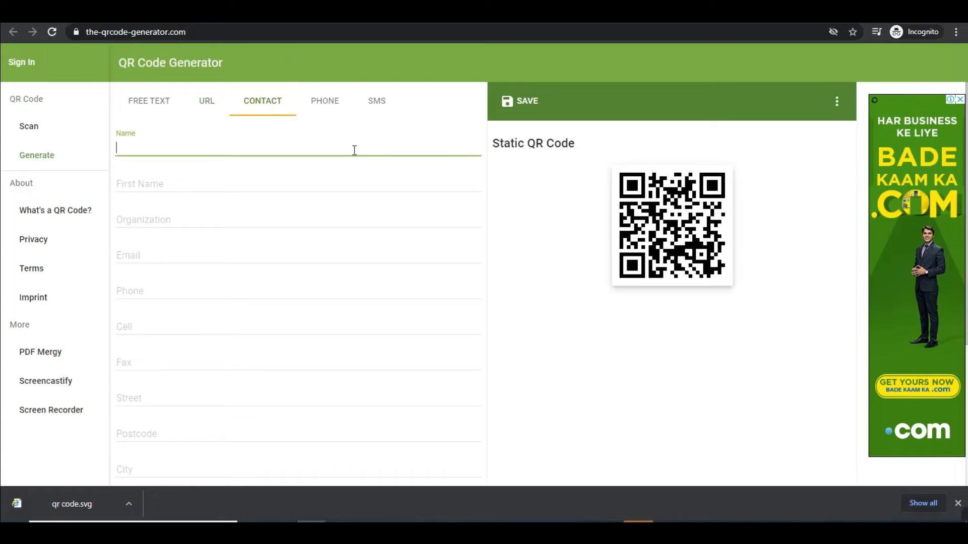
- Look over the contact fields: first name, organization, email, phone, cell and fax
left_click(213, 176)
left_click(202, 219)
left_click(201, 252)
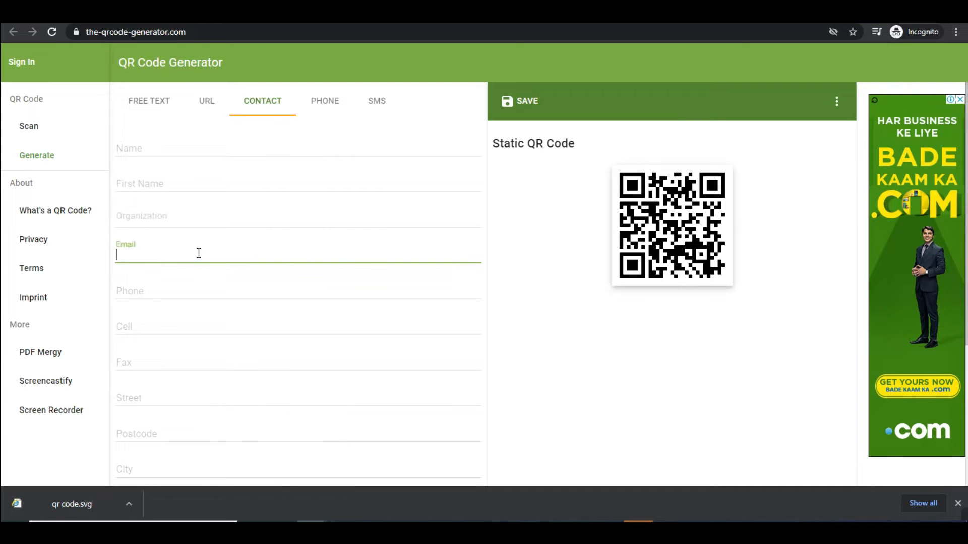
left_click(197, 292)
left_click(199, 329)
left_click(191, 366)
scroll(201, 371, "down", 4)
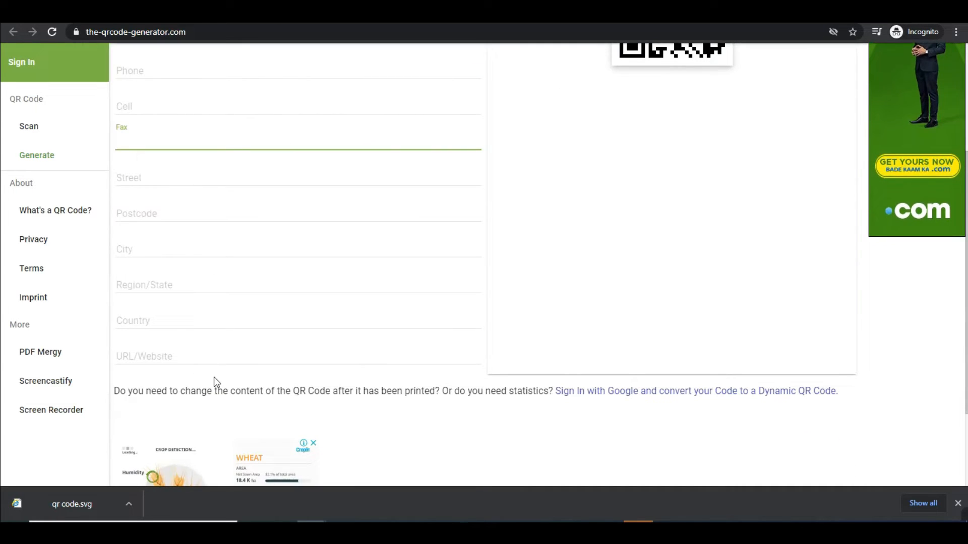
scroll(510, 368, "up", 4)
- Enter the contact's name and first name, then view Google Images for 'qr code on visiting card'
left_click(209, 145)
type("Yaasar")
key("Tab")
type("Shaikh")
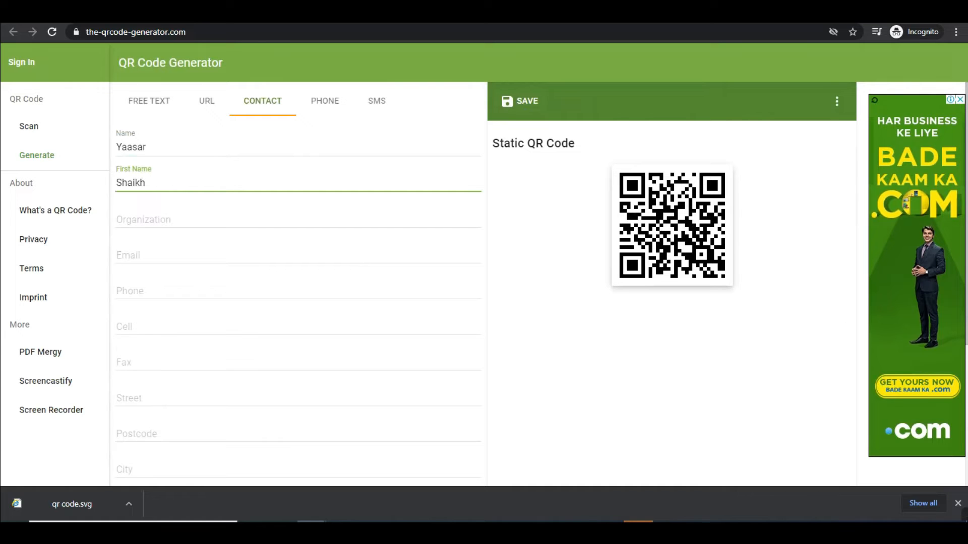
left_click(161, 14)
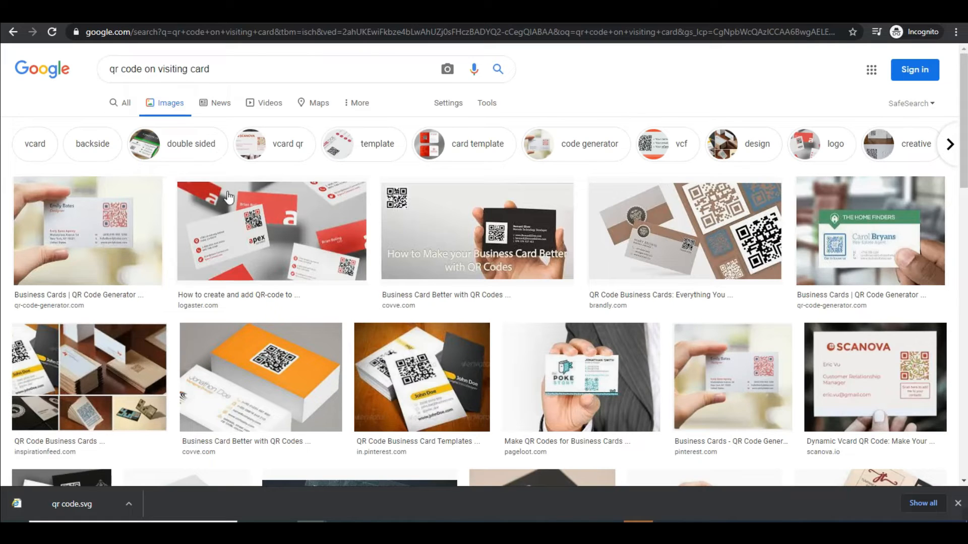
- Preview the first business-card QR example, then return to the QR Code Generator tab
left_click(124, 234)
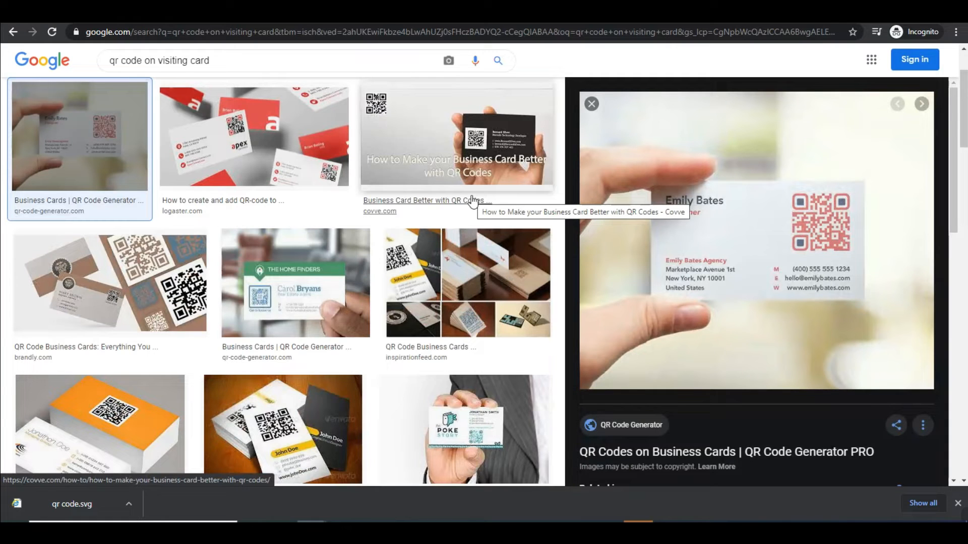
left_click(474, 15)
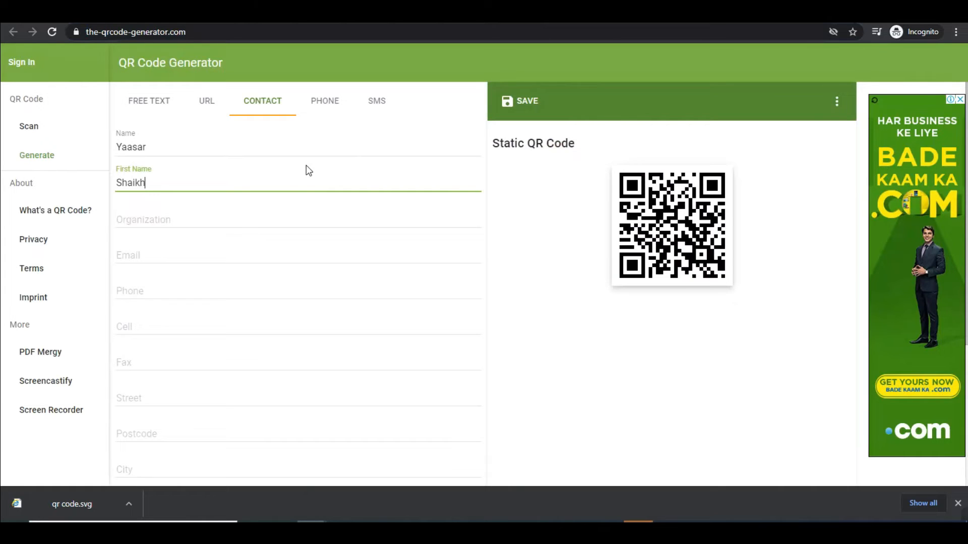
- Switch to the PHONE type and enter a sample phone number, then go to the SMS form
left_click(325, 101)
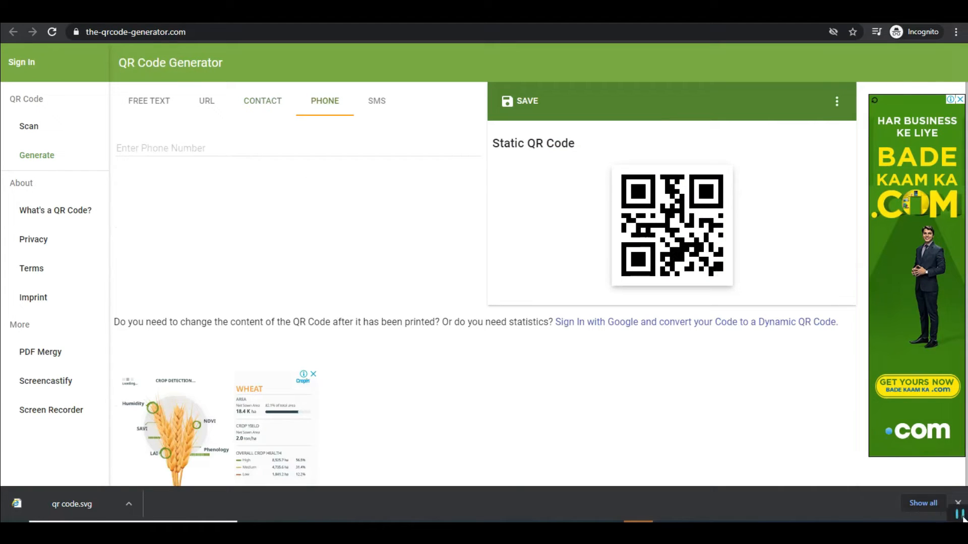
mouse_move(952, 508)
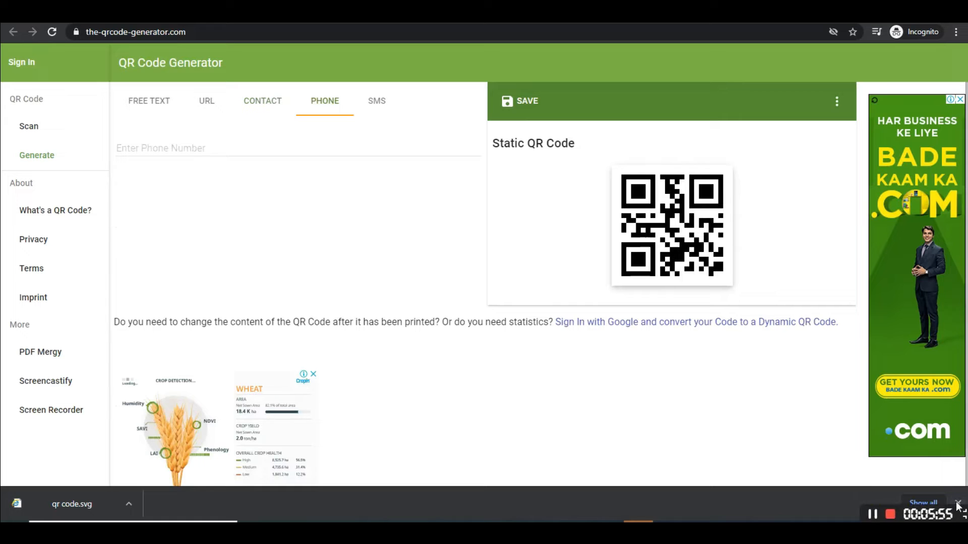
left_click(199, 149)
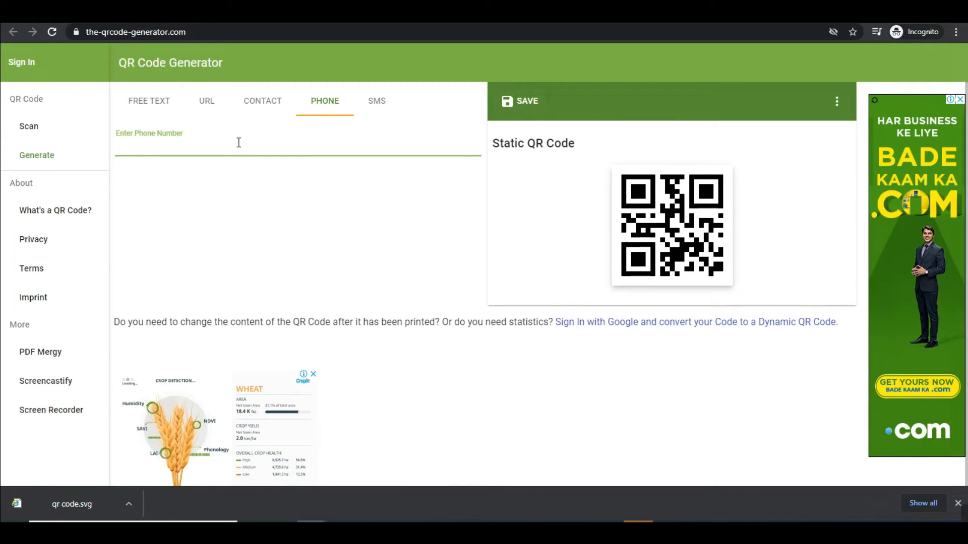
type("888888888")
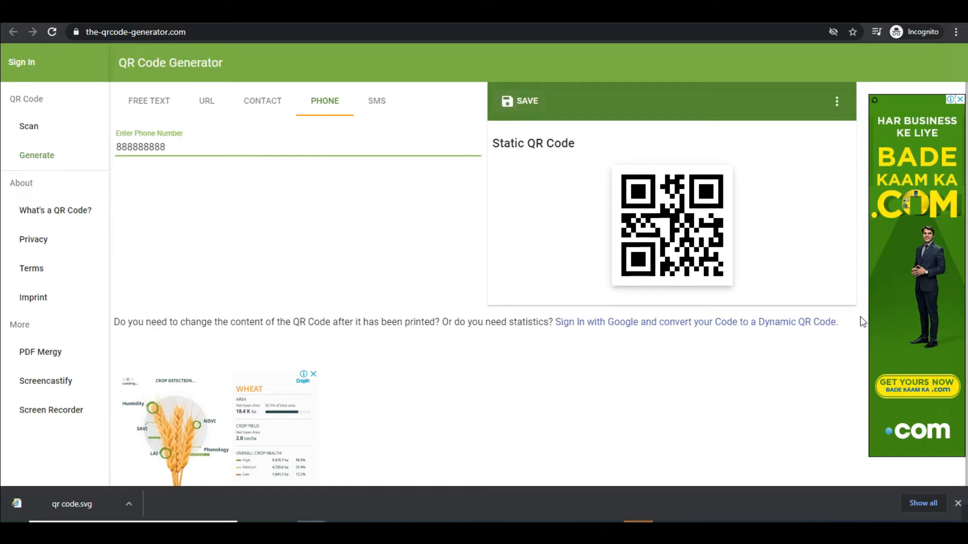
left_click(391, 101)
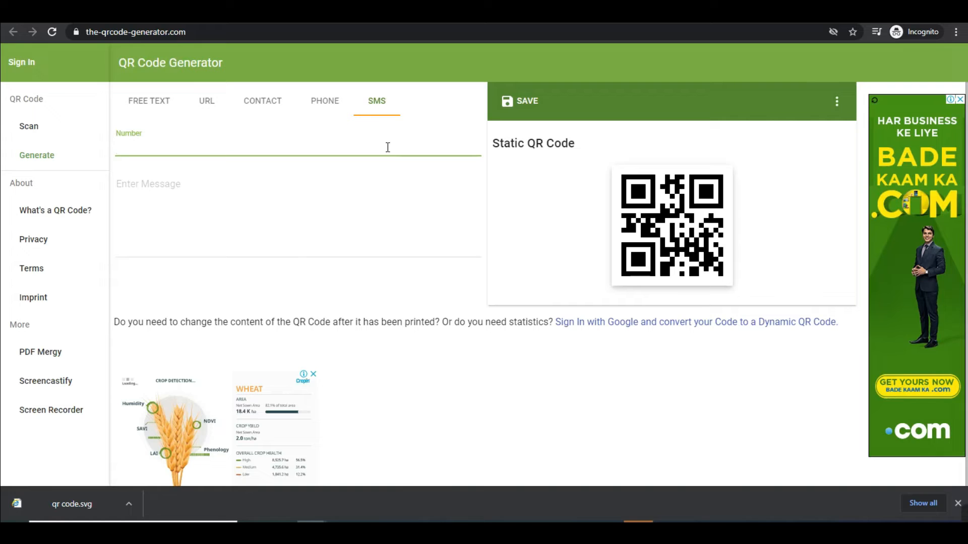
- Enter a sample number and the message 'Meet me at mumbai', then choose PNG in the save dialog
type("9999999")
key("Tab")
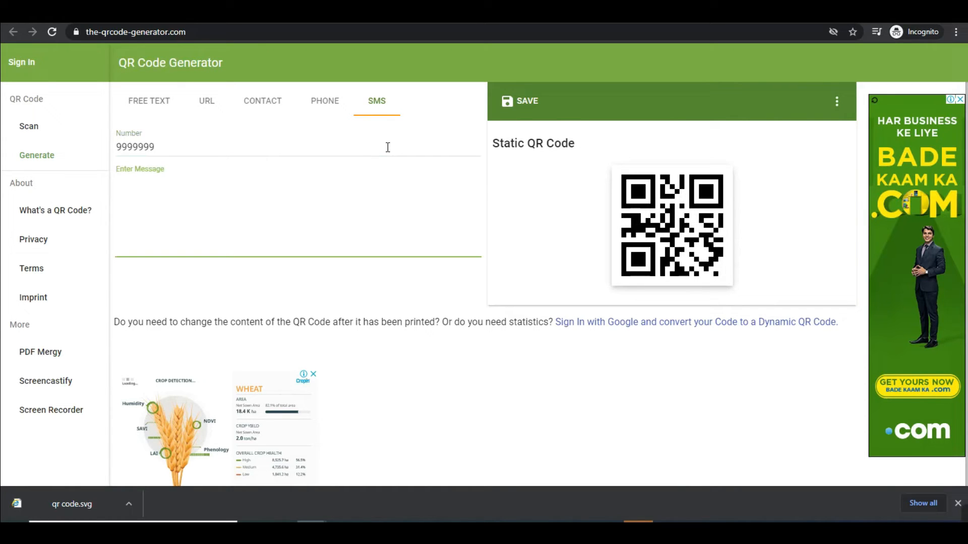
type("Meet")
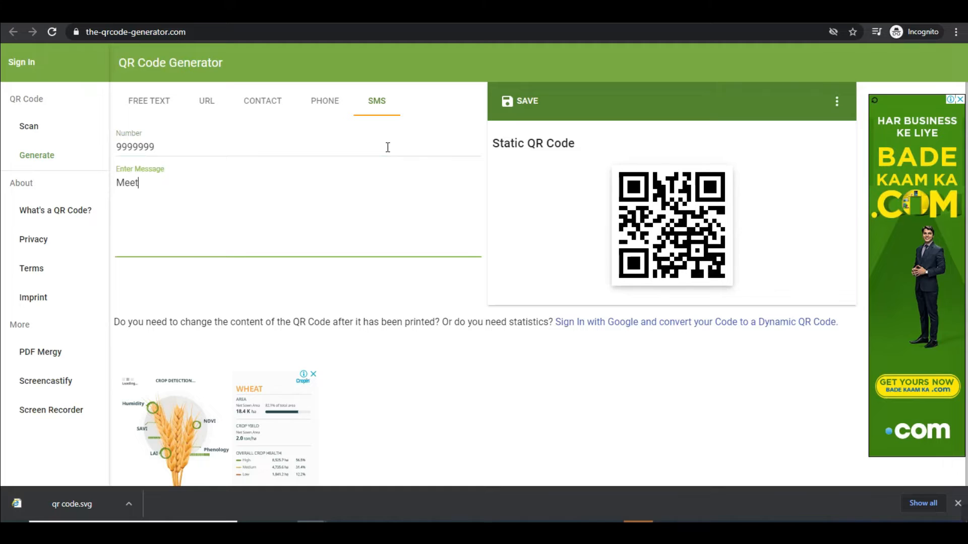
type(" me at mumbai")
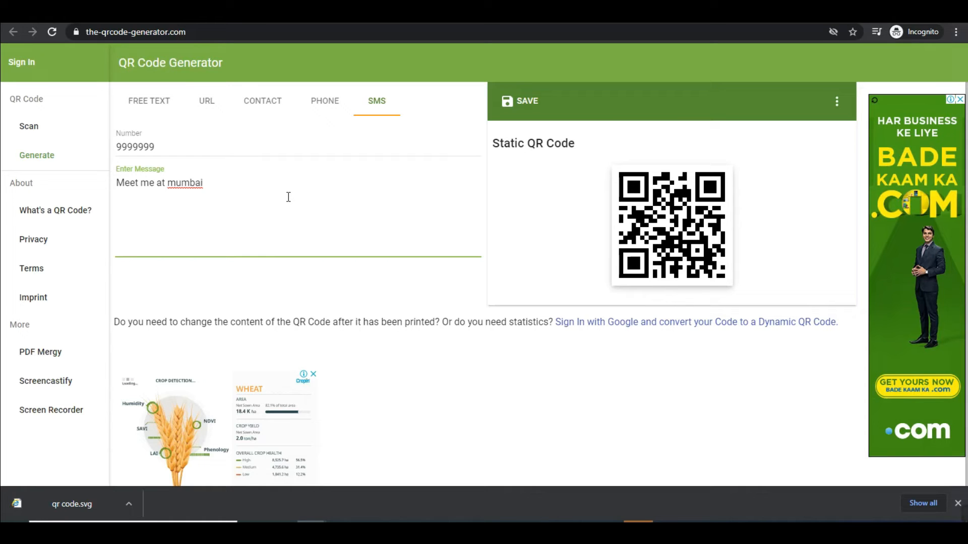
left_click_drag(597, 156, 593, 146)
left_click(516, 100)
left_click(423, 307)
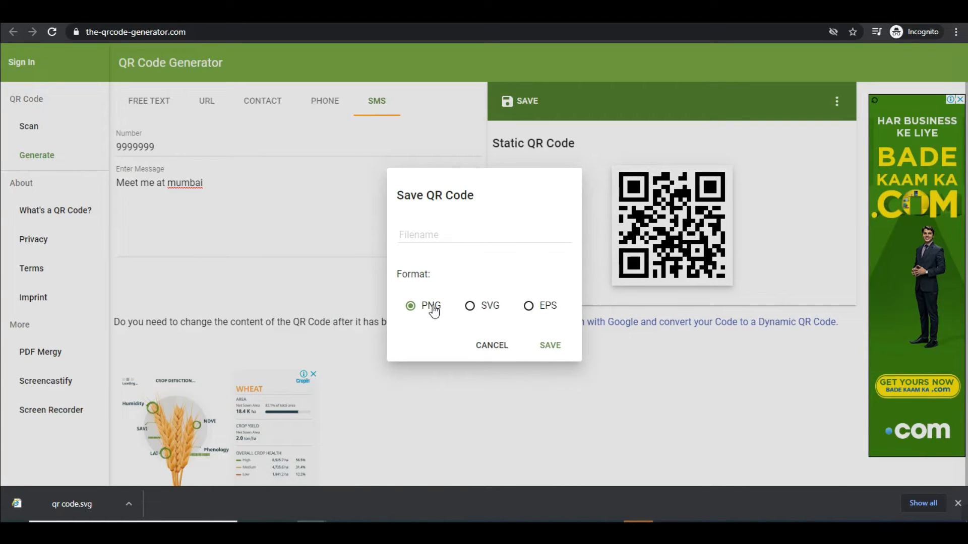
- Dismiss the save options unsaved and highlight the SMS number, message text and site domain
left_click(493, 346)
double_click(136, 146)
left_click_drag(223, 184, 96, 179)
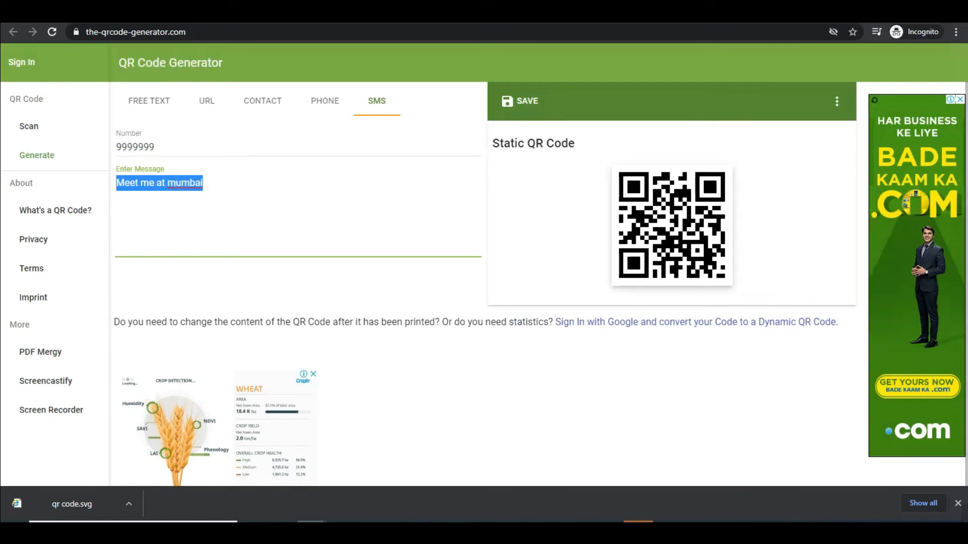
left_click_drag(101, 32, 216, 31)
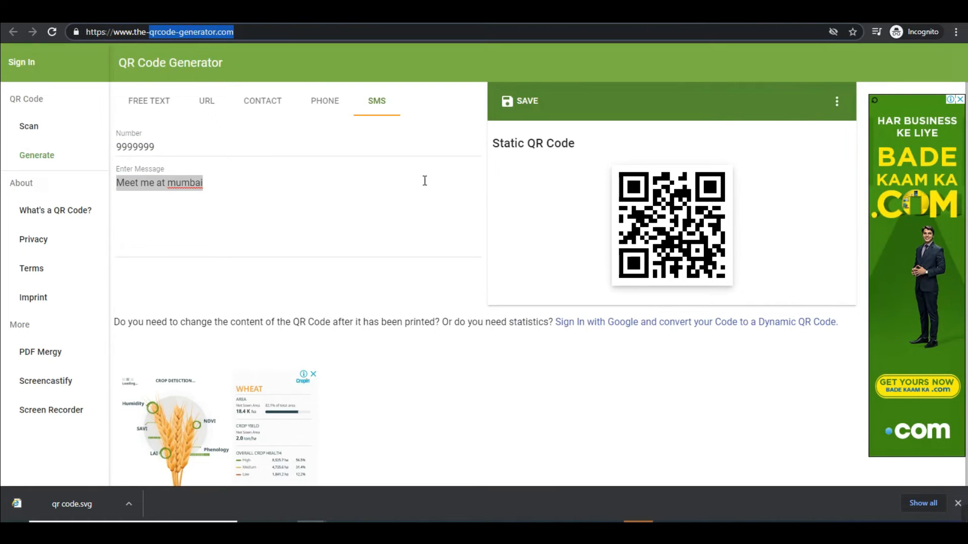
- Review the Free Text, URL, Contact and Phone forms' retained entries, ending back on SMS
left_click(162, 113)
left_click(207, 112)
left_click(262, 103)
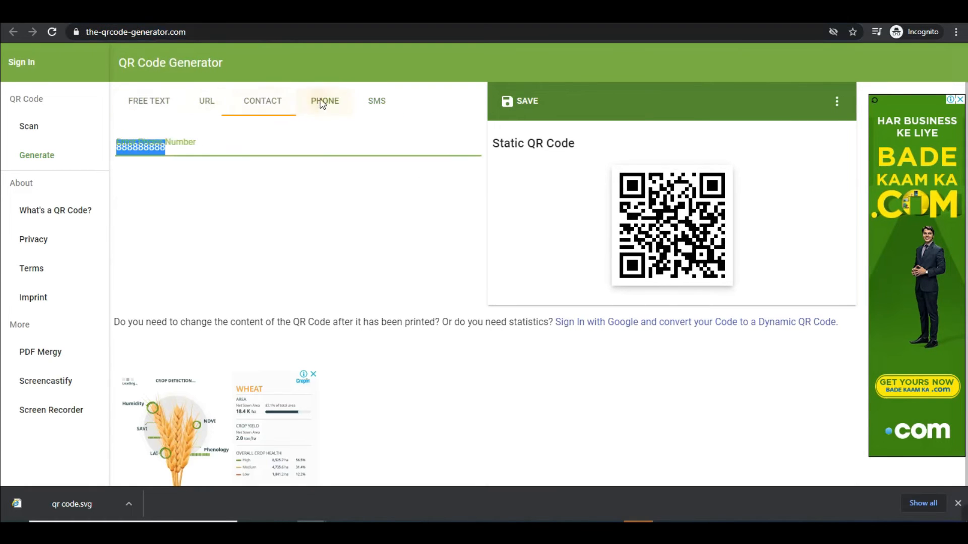
left_click(324, 101)
left_click(376, 99)
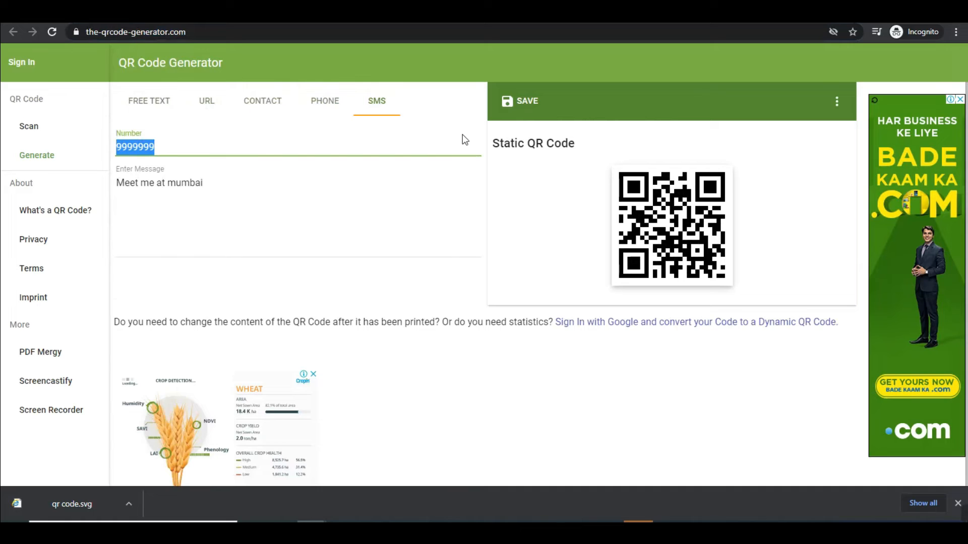
mouse_move(958, 514)
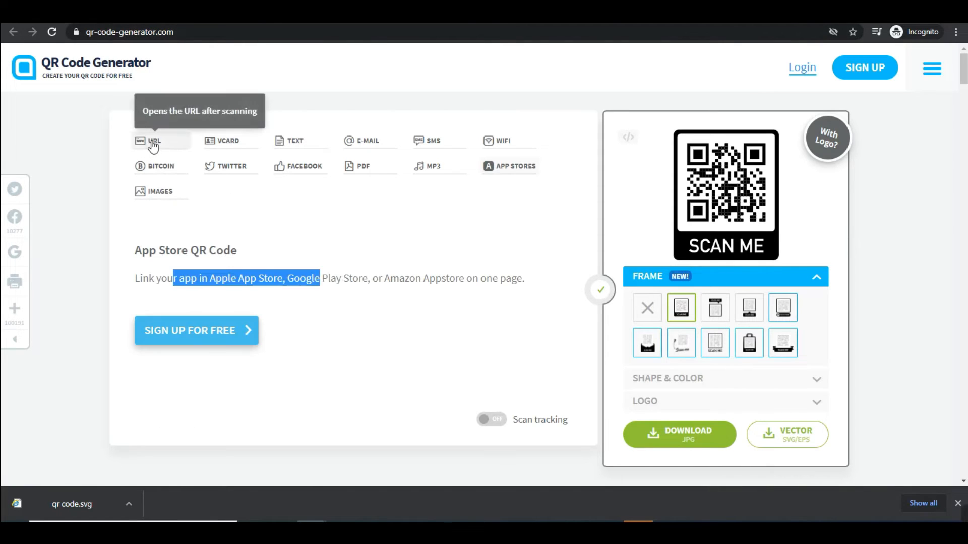
- Choose the URL type, paste the Facebook page address, and mark up the resulting SCAN ME code
left_click(152, 143)
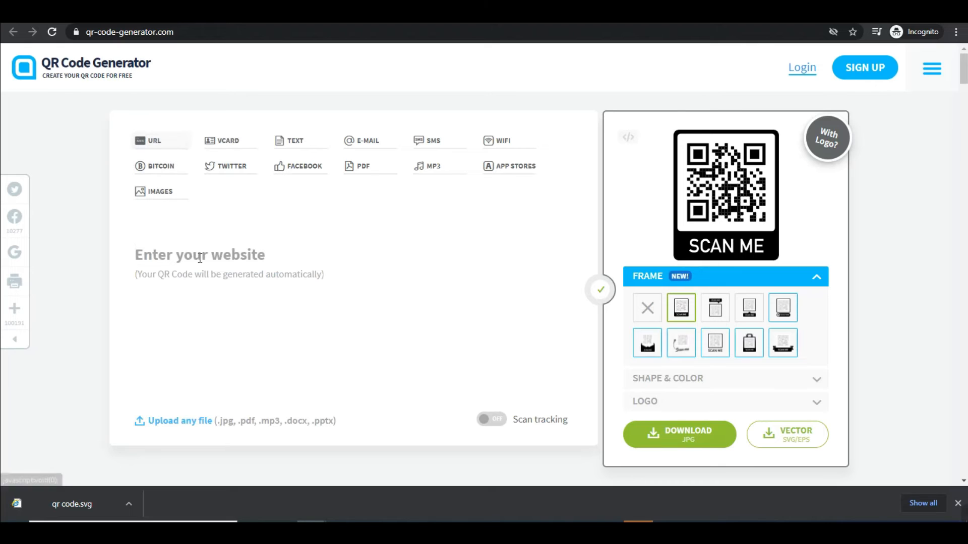
type("https://www.facebook.com/YaasirOnlineTips")
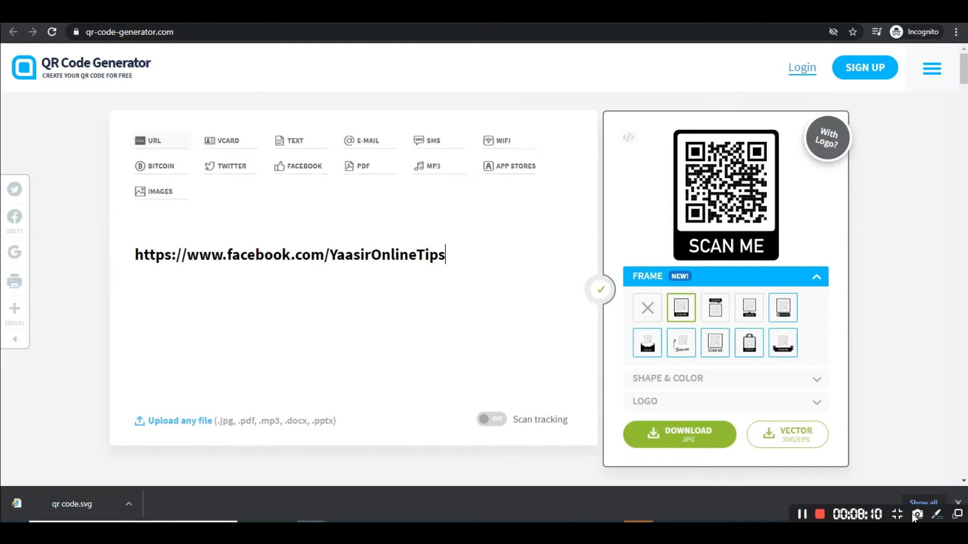
left_click(939, 513)
left_click_drag(640, 115, 831, 256)
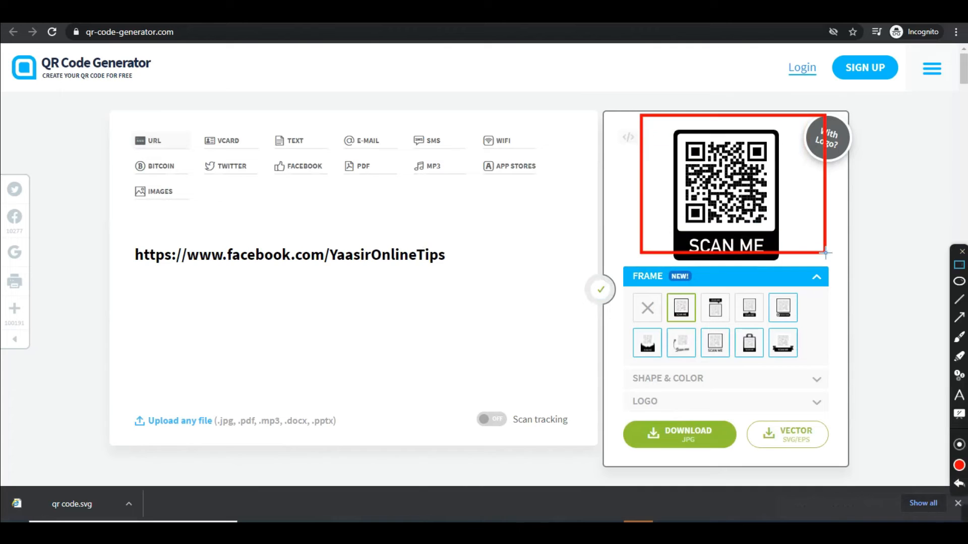
mouse_move(597, 409)
left_mouse_down()
mouse_move(687, 445)
mouse_move(836, 457)
left_mouse_up()
left_click_drag(614, 418, 739, 460)
mouse_move(748, 417)
left_mouse_down()
mouse_move(814, 456)
mouse_move(835, 453)
left_mouse_up()
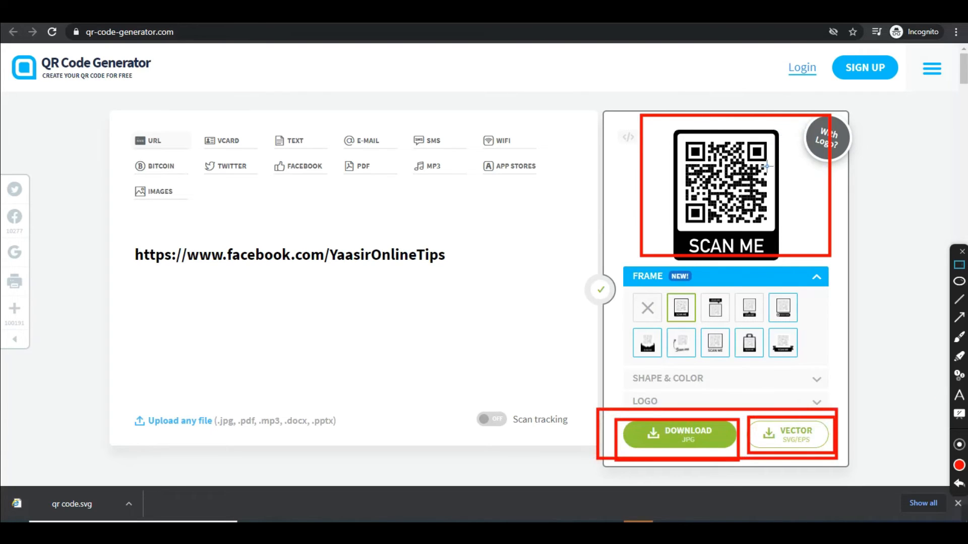
mouse_move(678, 132)
left_mouse_down()
mouse_move(753, 224)
mouse_move(784, 235)
mouse_move(776, 226)
left_mouse_up()
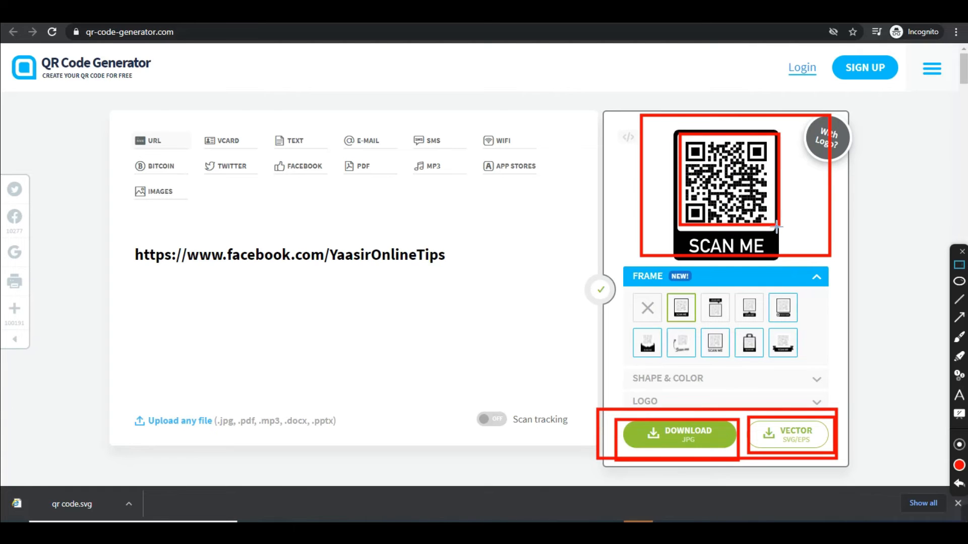
- Open the With Logo? offer to see the add-a-logo option
left_click(962, 253)
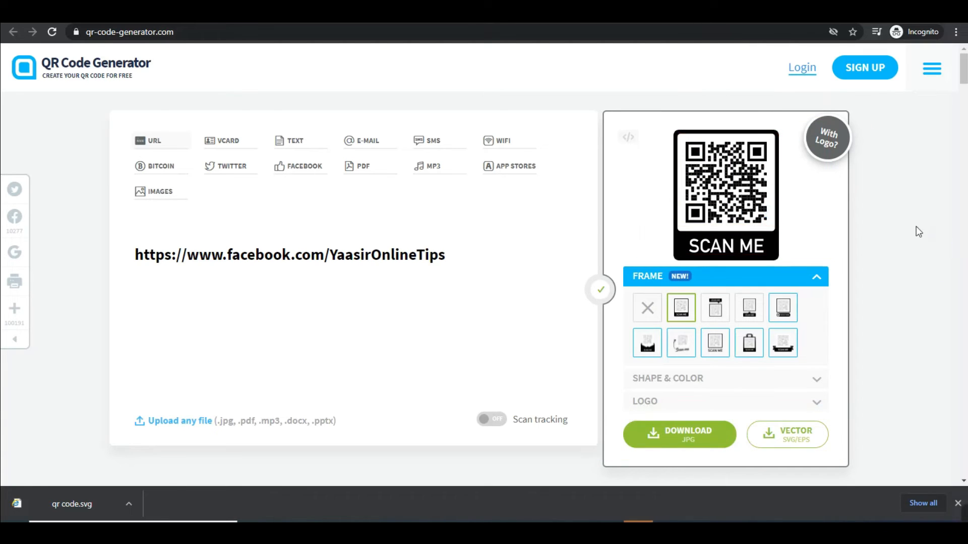
left_click(828, 138)
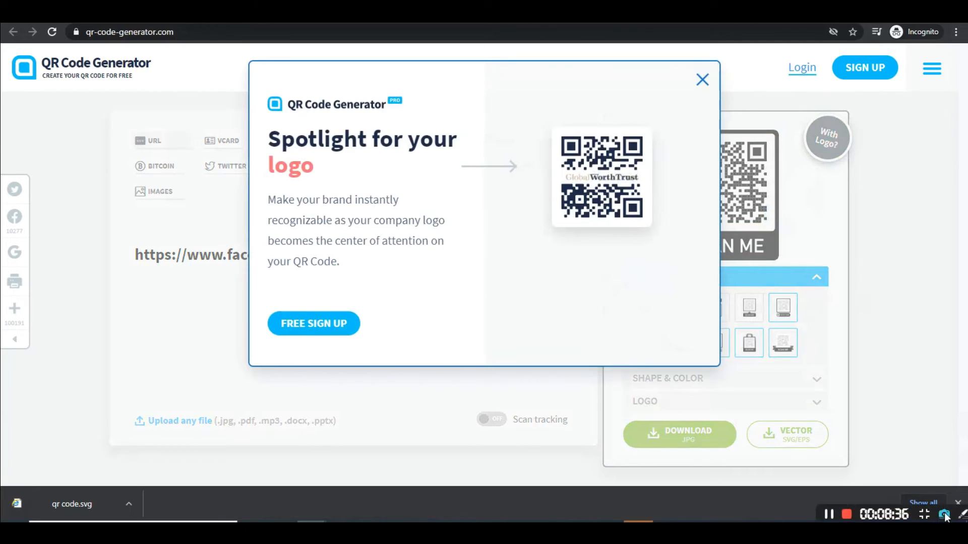
left_click(945, 516)
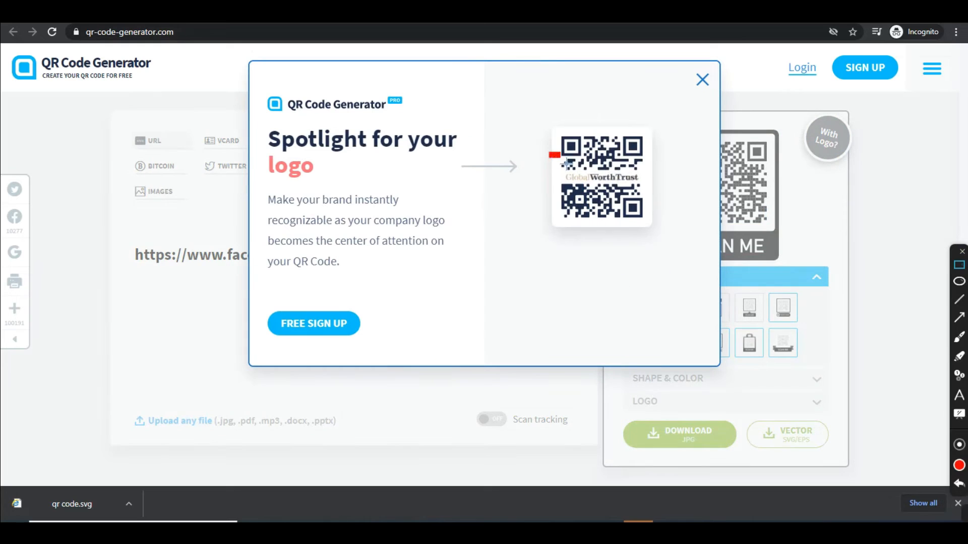
left_click_drag(567, 164, 645, 201)
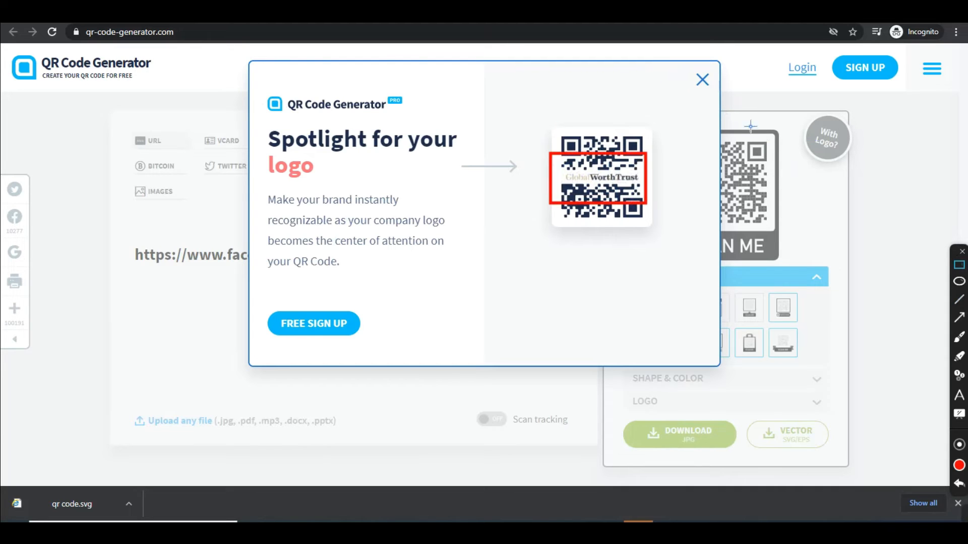
- Close the Spotlight for your logo sign-up pop-up and switch to the vCard contact form
left_click(962, 252)
left_click(702, 80)
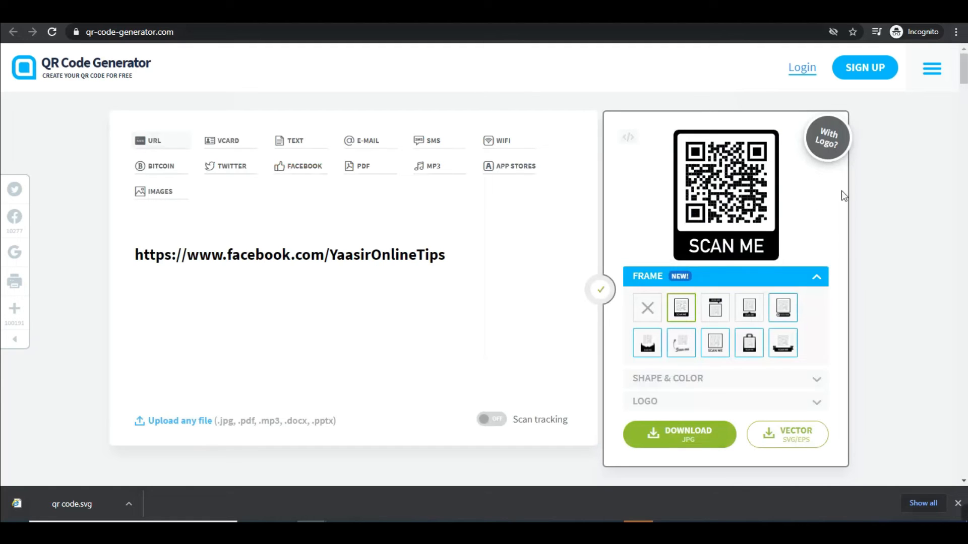
left_click(238, 143)
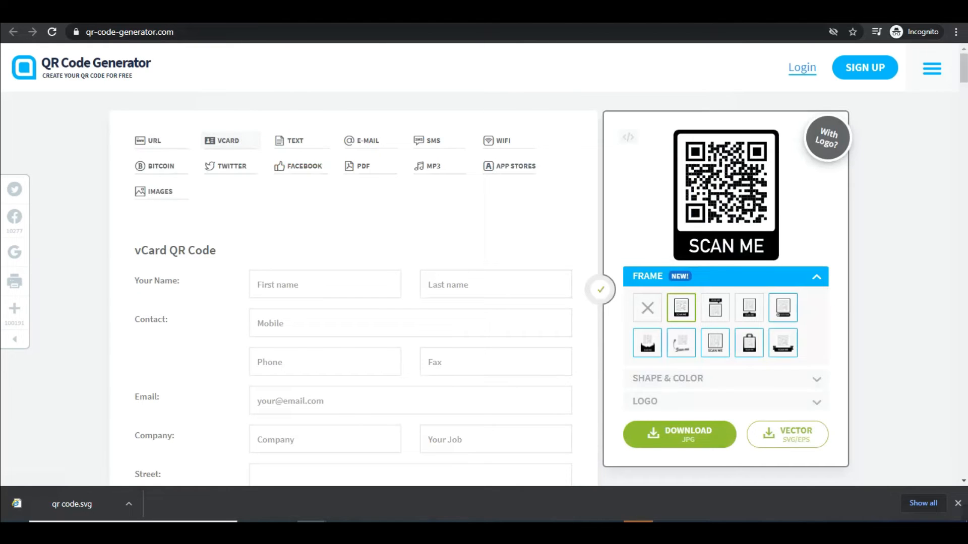
key("ctrl+shift+Tab")
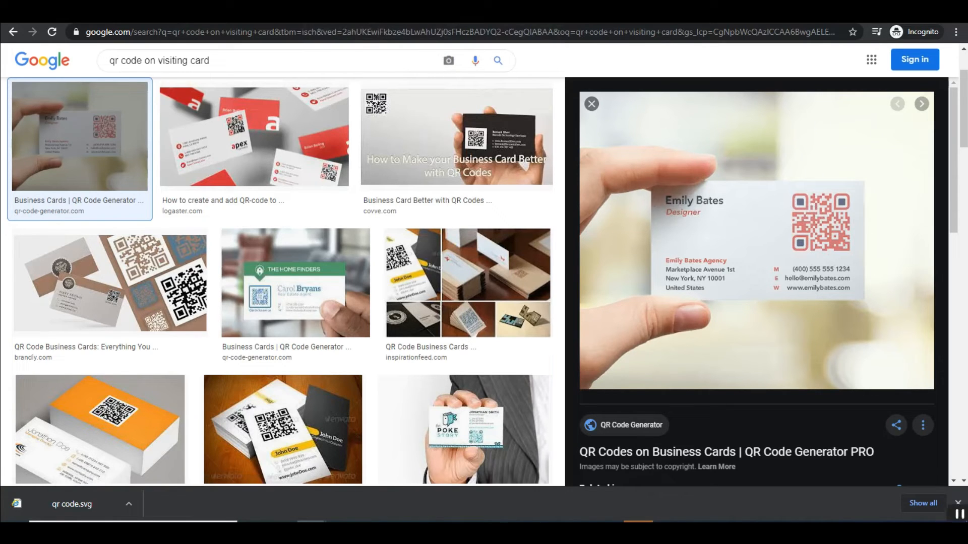
left_click(938, 515)
left_click_drag(781, 186, 861, 258)
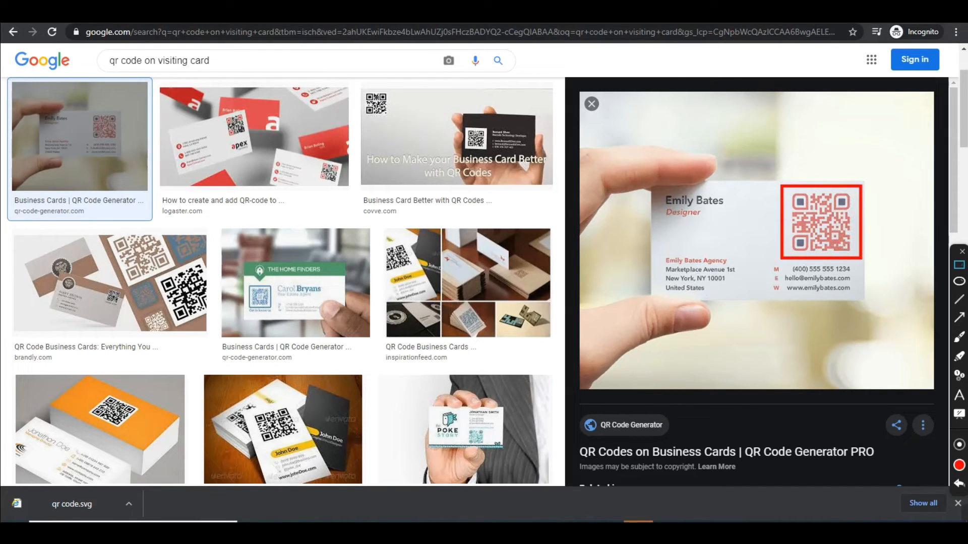
left_click(962, 251)
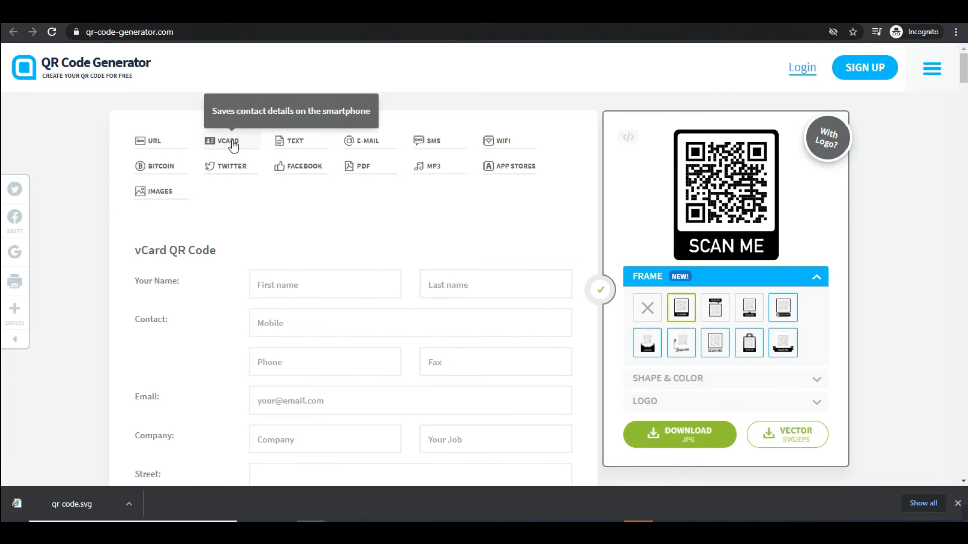
left_click(282, 285)
left_click(348, 310)
scroll(363, 318, "down", 2)
scroll(640, 340, "down", 5)
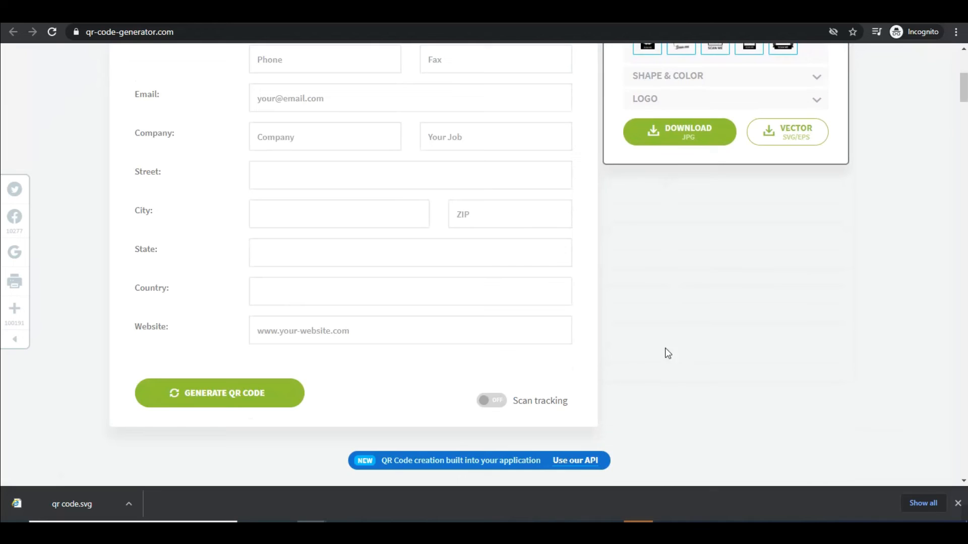
scroll(536, 355, "up", 3)
scroll(365, 372, "down", 3)
scroll(348, 357, "up", 5)
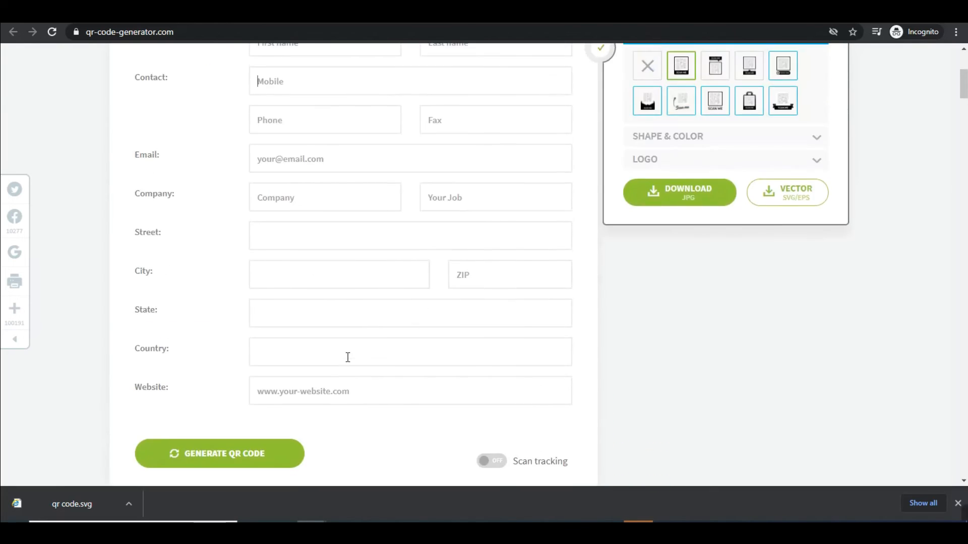
scroll(613, 229, "up", 2)
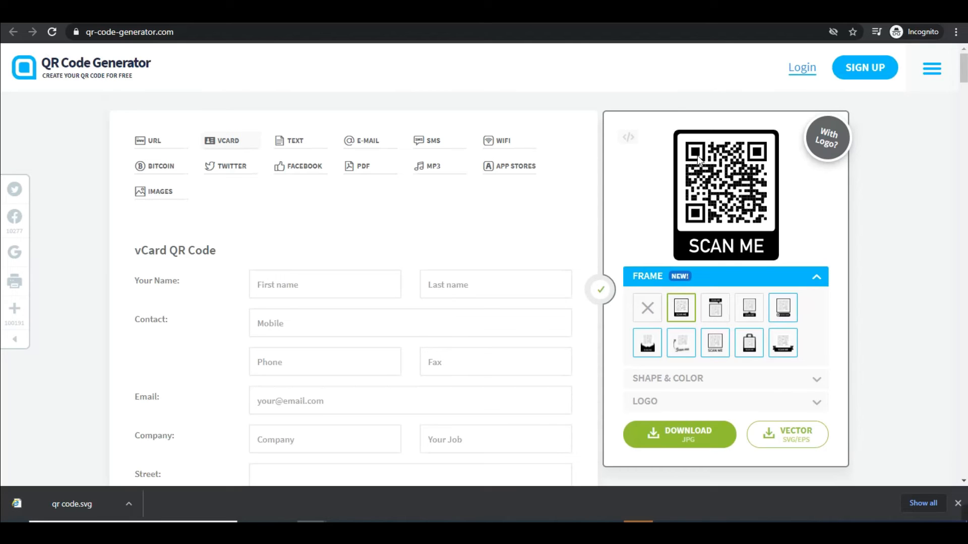
left_click(343, 284)
left_click(487, 289)
left_click(303, 326)
scroll(307, 350, "down", 4)
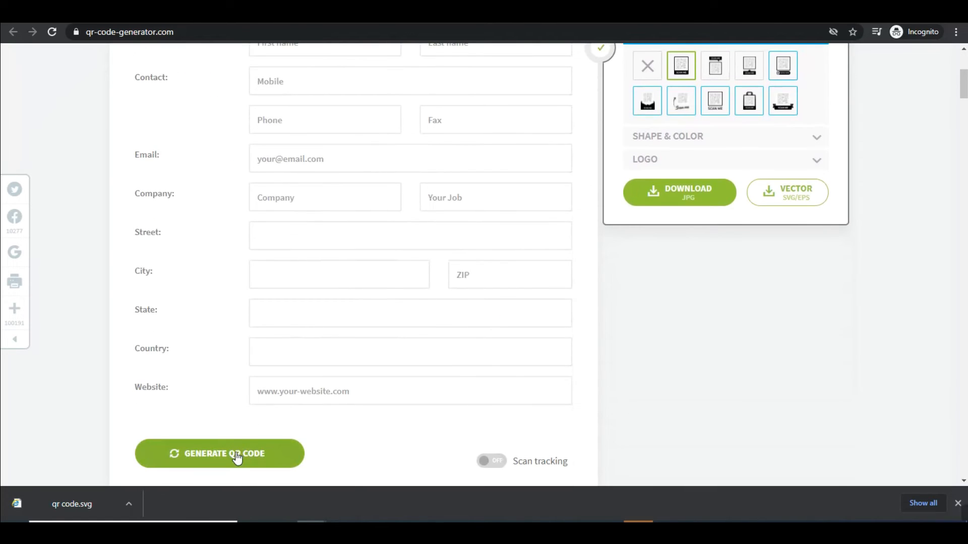
left_click(238, 458)
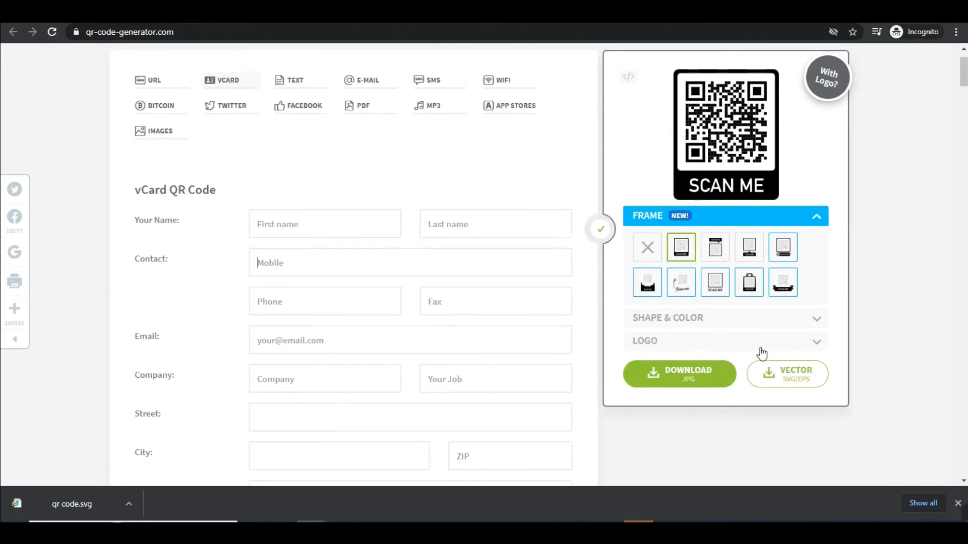
scroll(687, 324, "up", 1)
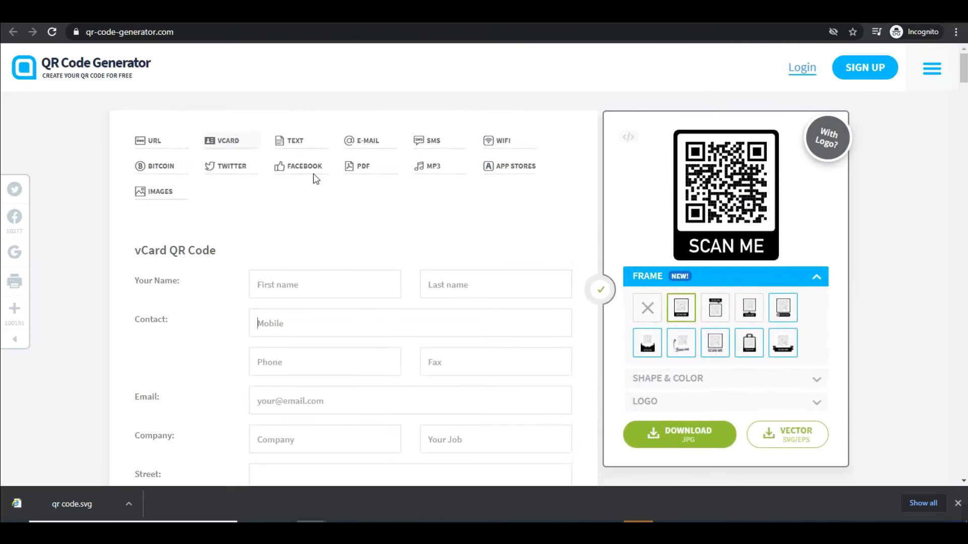
- Step through Text and E-mail, trying its Email and Subject fields, then SMS and WiFi
left_click(297, 145)
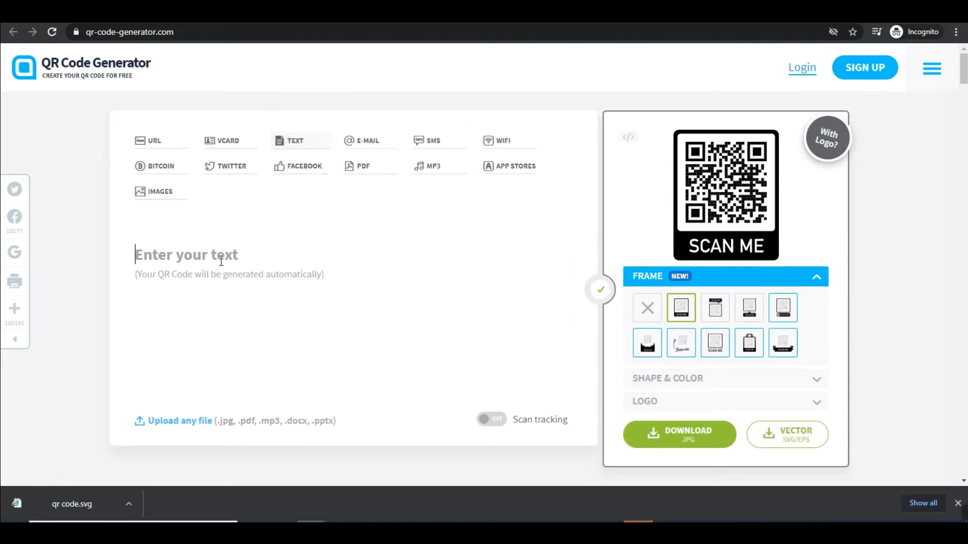
left_click(366, 141)
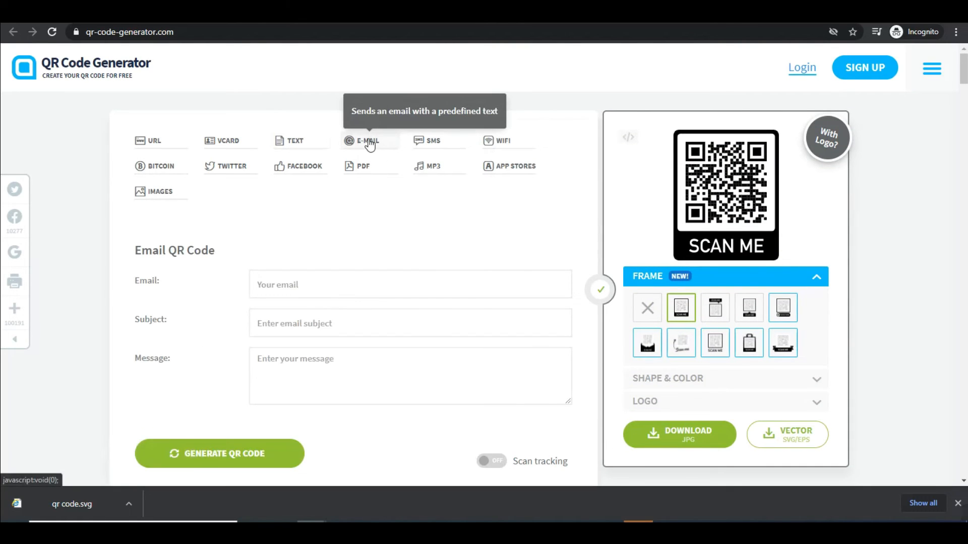
left_click(313, 284)
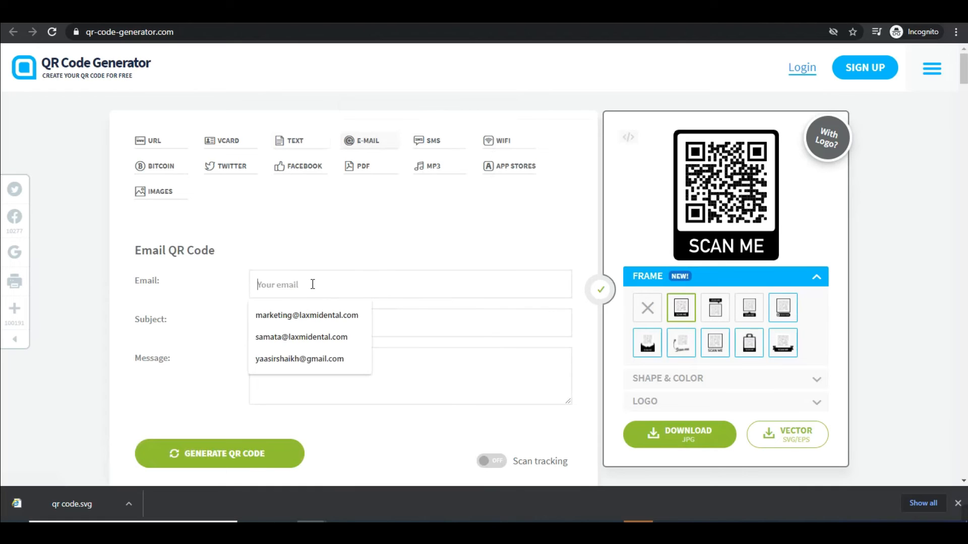
left_click(445, 318)
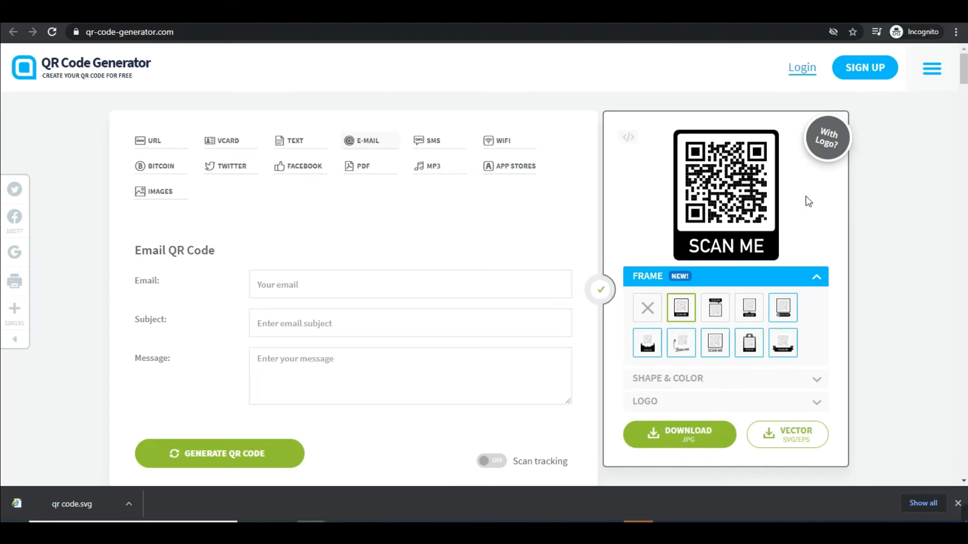
left_click(444, 145)
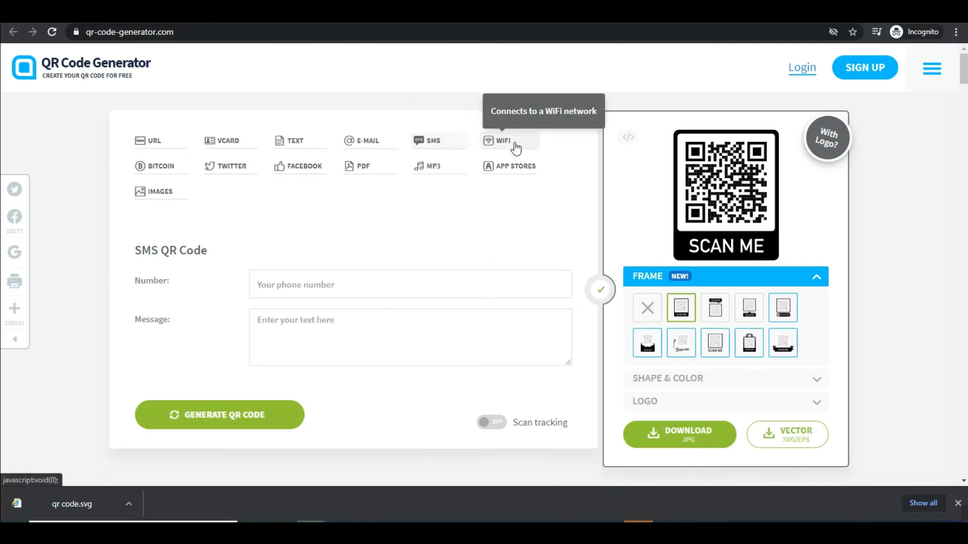
left_click(515, 148)
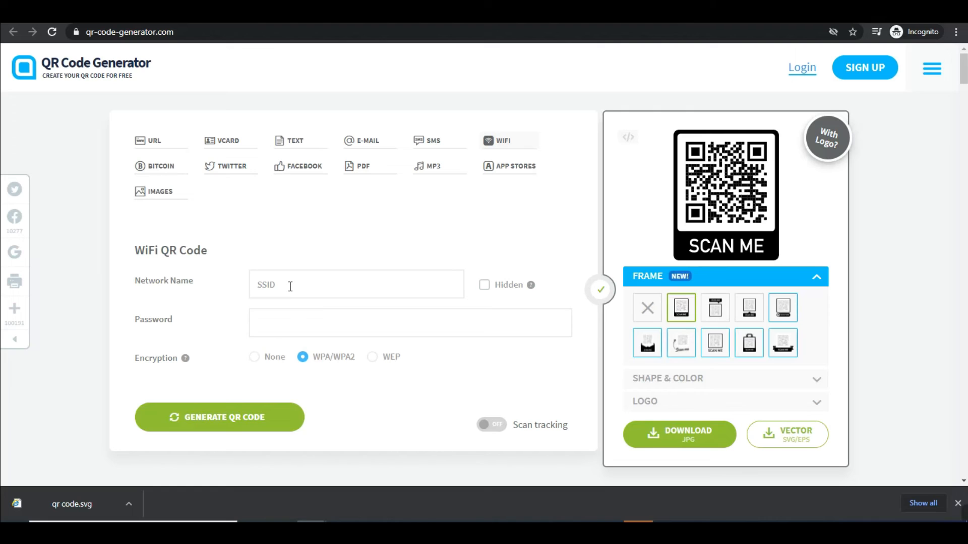
- Fill in the WiFi network name and password, keeping WPA/WPA2 encryption
left_click(340, 326)
left_click(294, 280)
type("yaas")
type("123456789")
- Mark up the WiFi code on screen, then switch to the Facebook code type
mouse_move(953, 514)
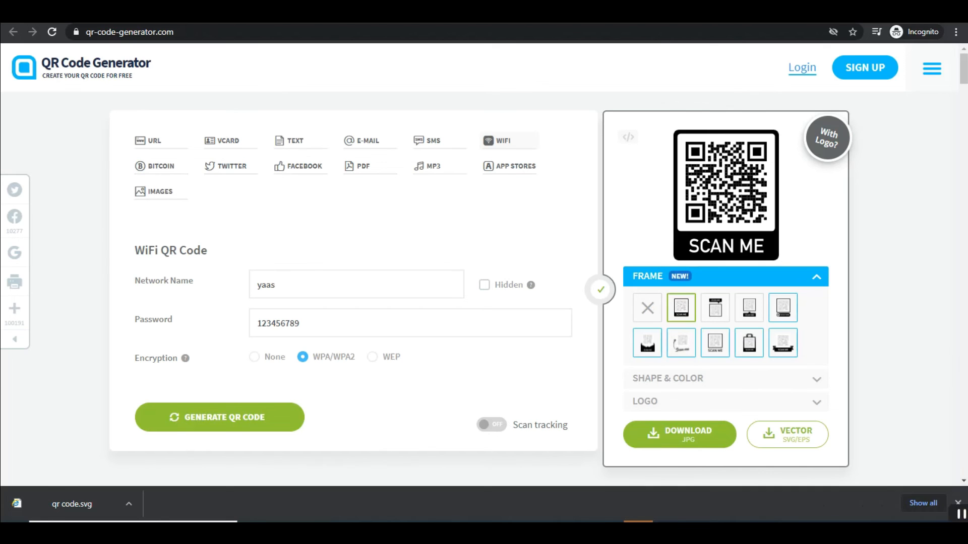
left_click(937, 515)
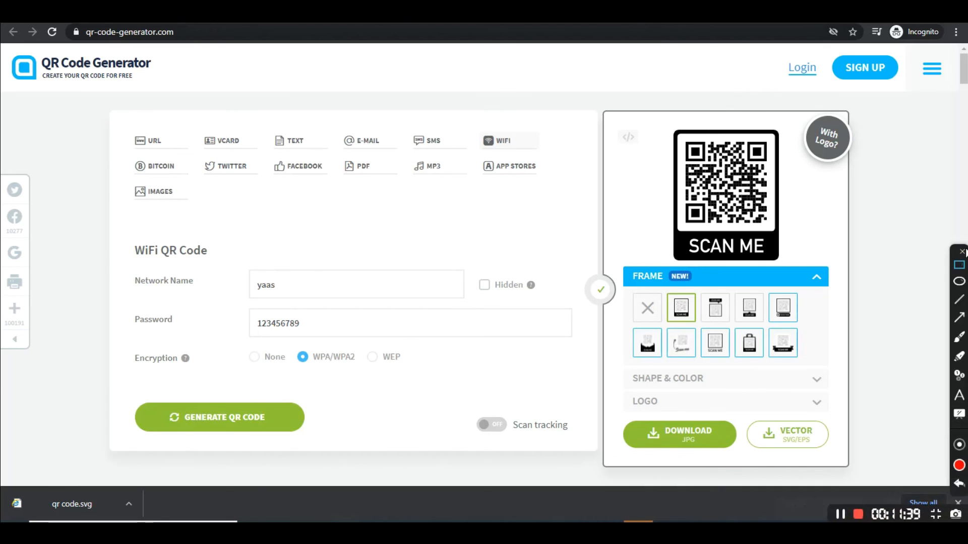
left_click_drag(651, 122, 797, 270)
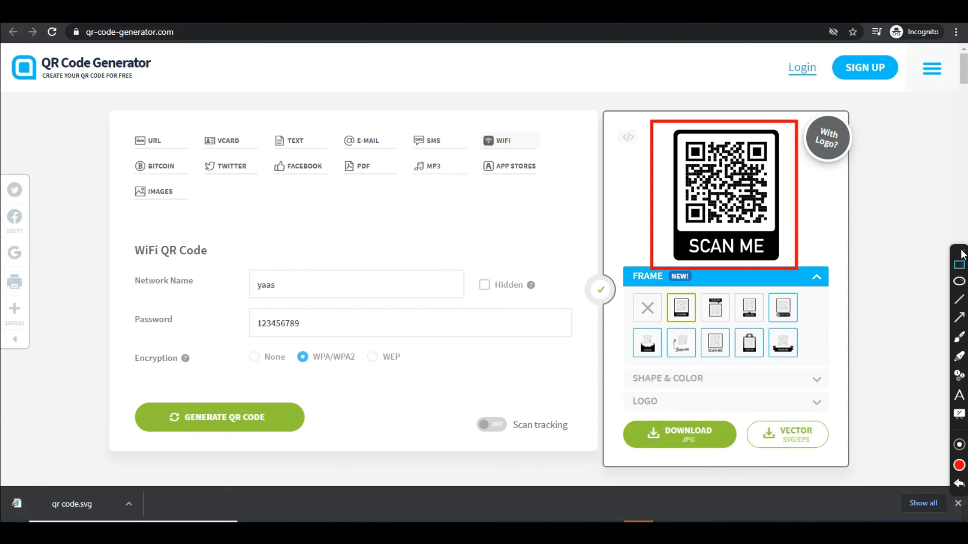
left_click(962, 253)
left_click(295, 169)
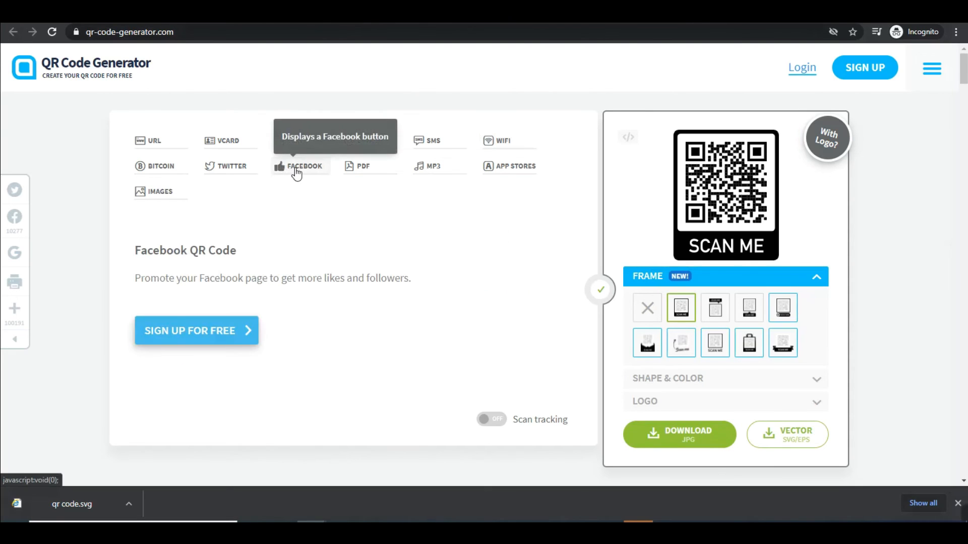
- Read through the Facebook and PDF code types, highlighting their descriptions and the PDF QR Code heading
double_click(216, 283)
left_click(279, 275)
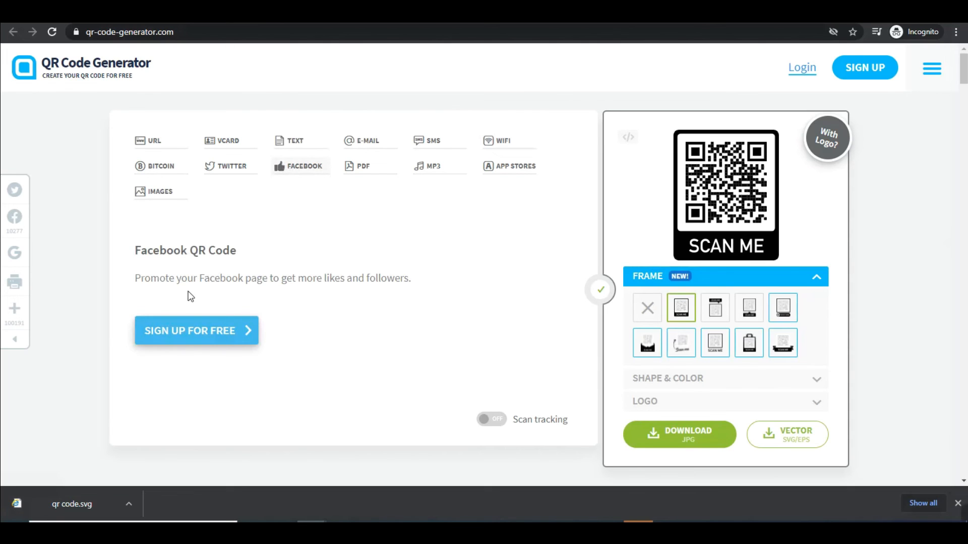
left_click(356, 169)
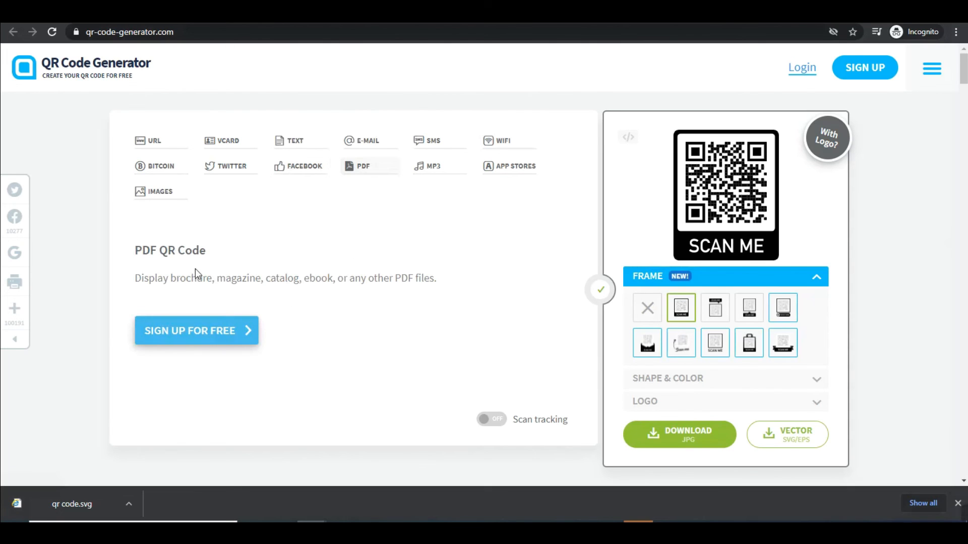
left_click_drag(153, 278, 390, 277)
left_click(419, 279)
left_click_drag(133, 248, 211, 250)
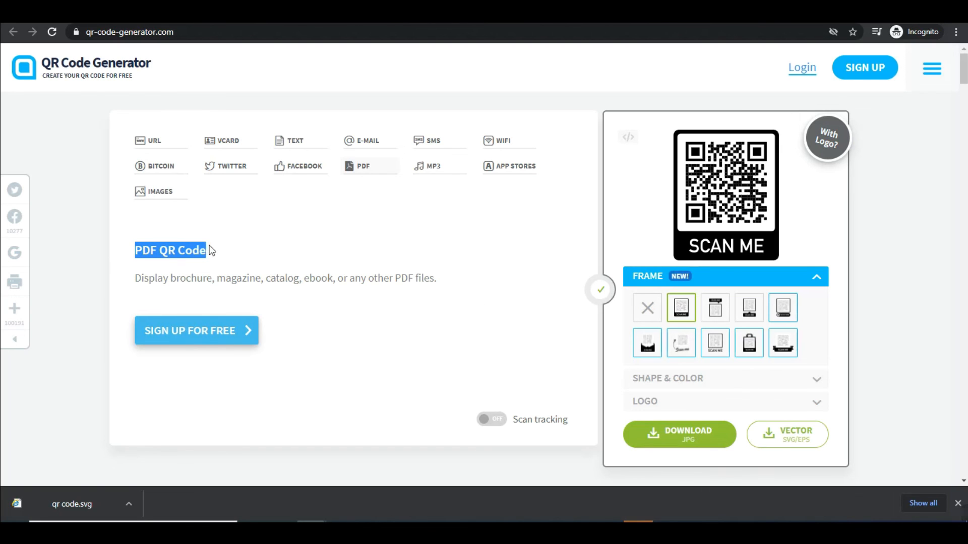
- Browse the MP3 code description, then move on to the image gallery type
left_click(440, 176)
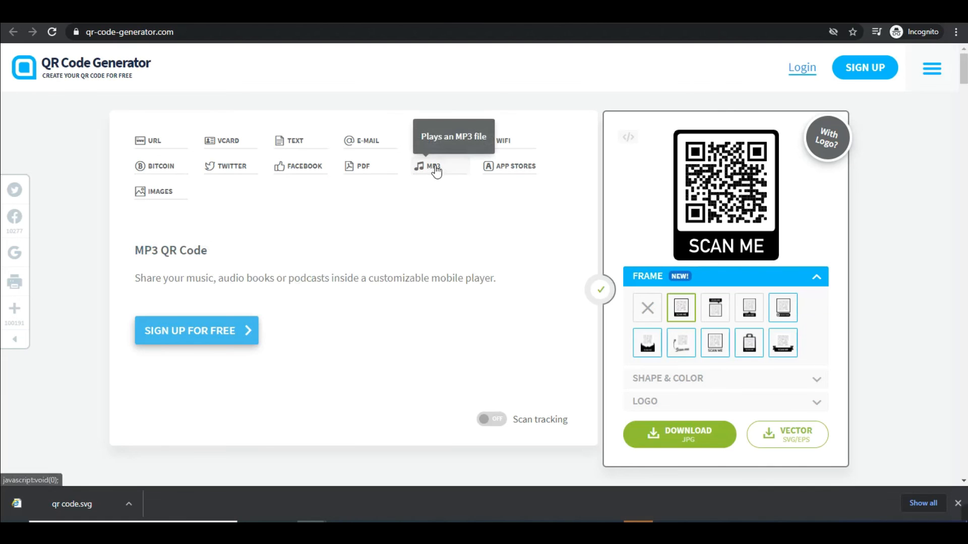
left_click_drag(180, 278, 366, 278)
left_click(158, 191)
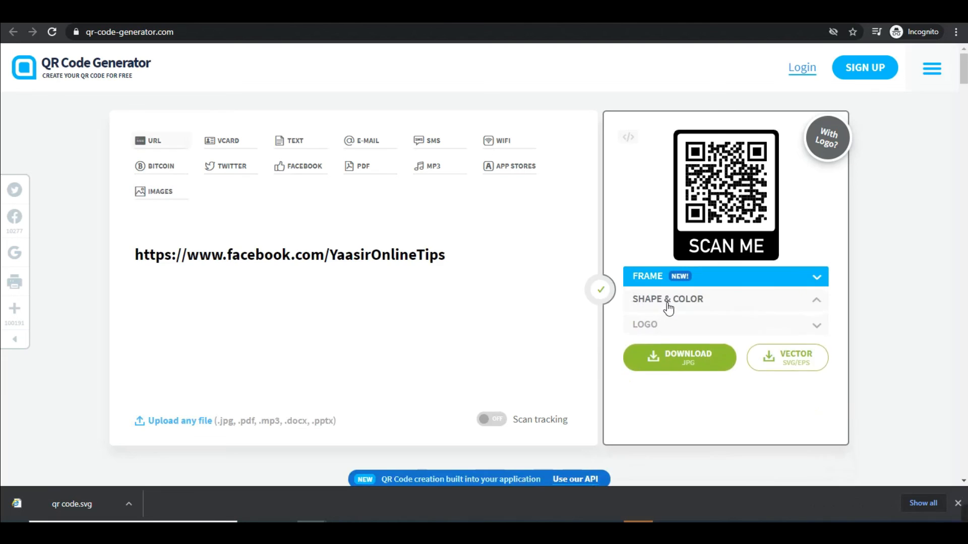
- Preview the code's colour choices without changing them, marking the code on screen
left_click(674, 359)
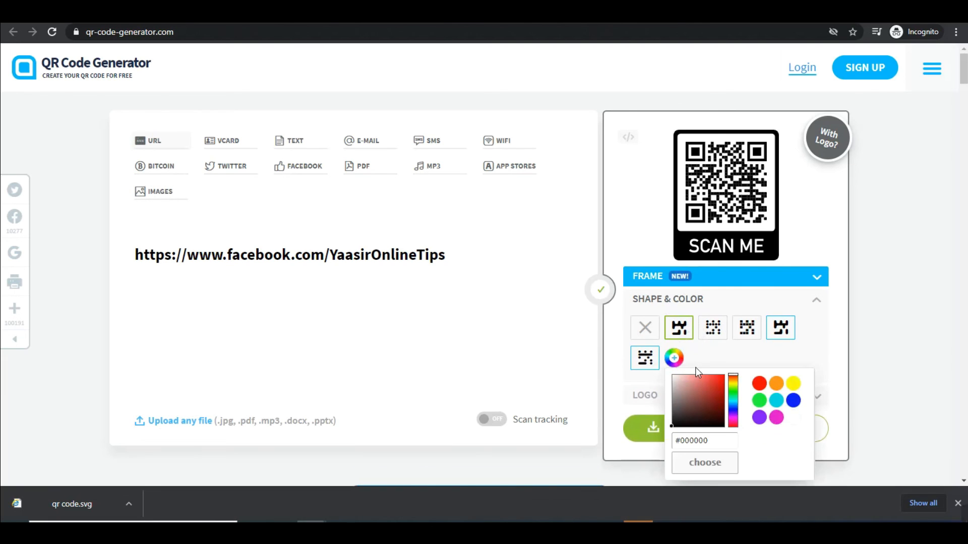
left_click(717, 343)
mouse_move(966, 506)
left_click(939, 513)
mouse_move(621, 295)
left_mouse_down()
mouse_move(779, 385)
mouse_move(826, 386)
left_mouse_up()
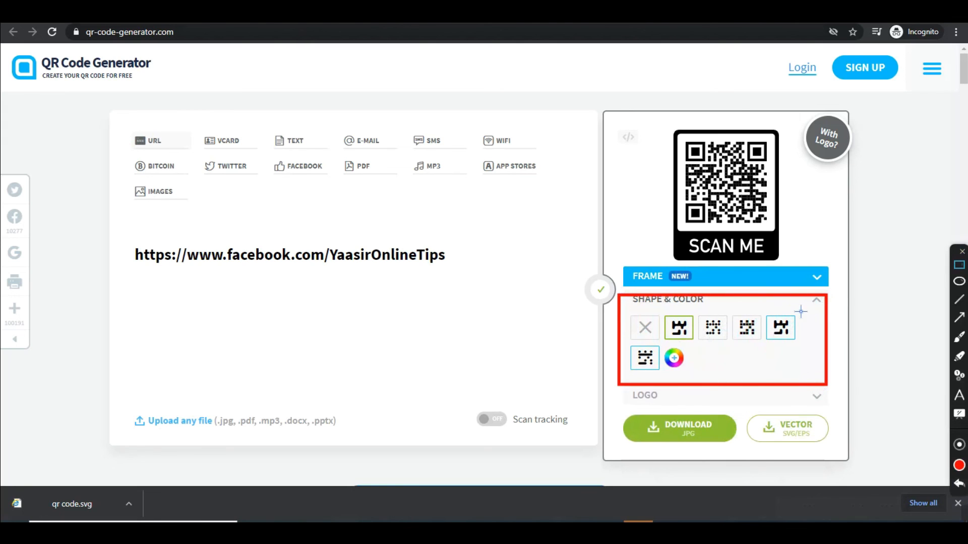
left_click(962, 251)
- Apply the fourth dot pattern and red colour to the code and its SCAN ME frame
left_click(747, 328)
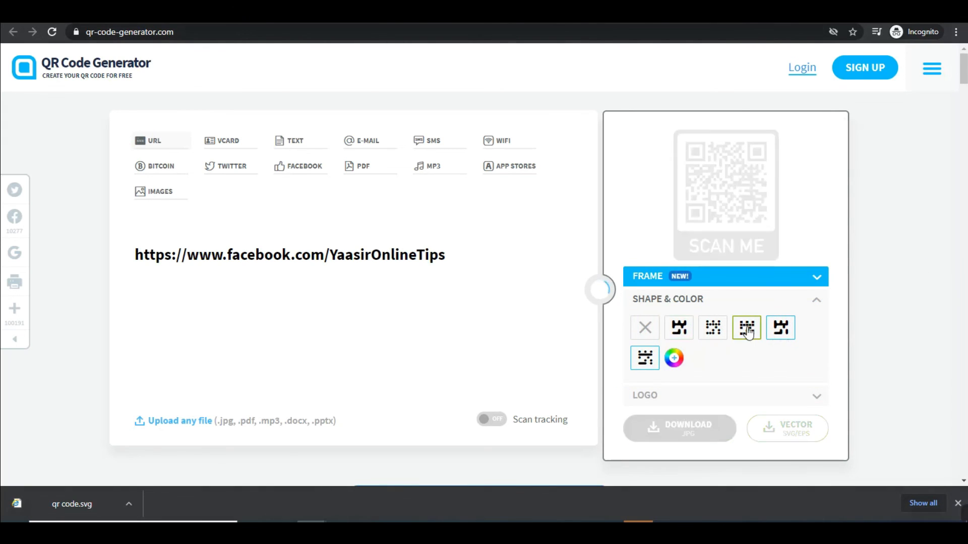
left_click(674, 357)
left_click(759, 383)
left_click(923, 331)
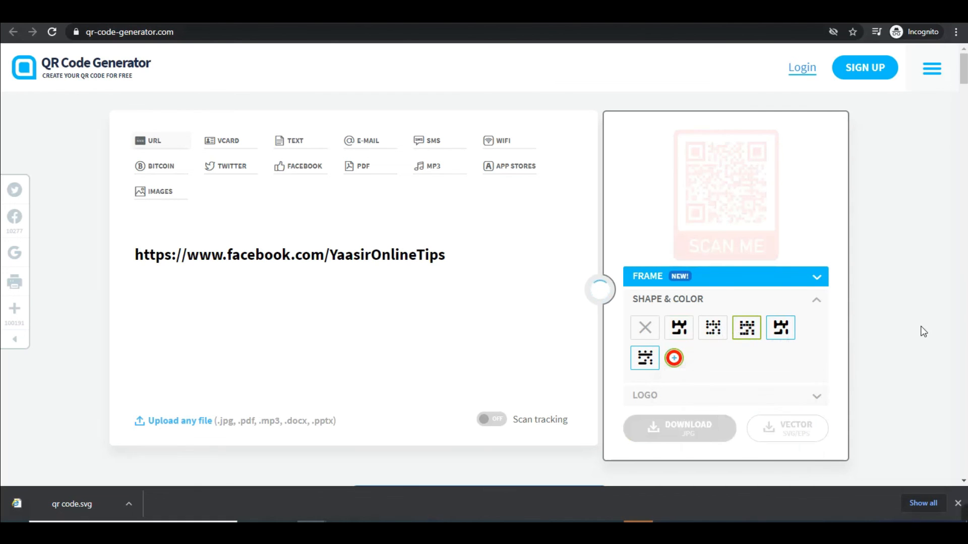
left_click(673, 400)
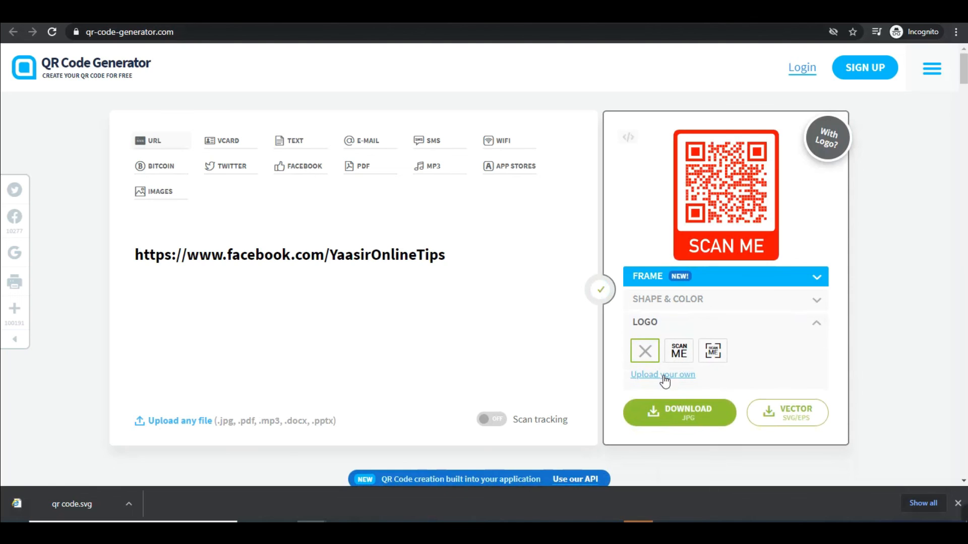
- Try uploading a custom logo, meet the sign-up pop-up, then go to the YouTube channel tab
left_click(663, 375)
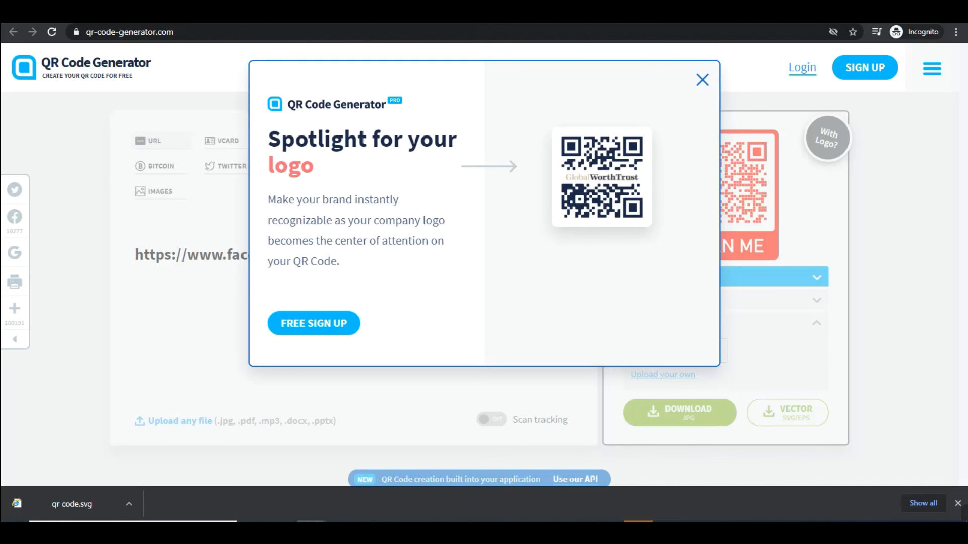
left_click(212, 14)
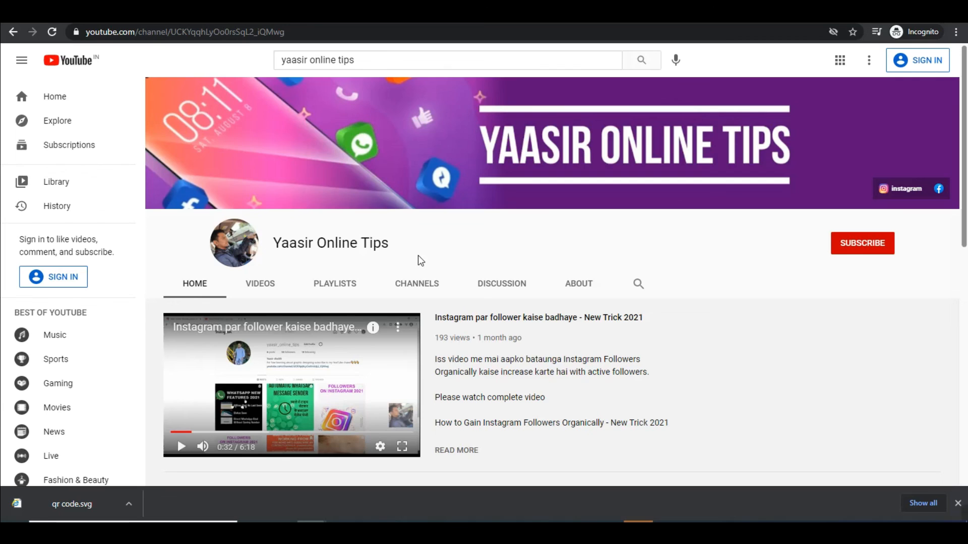